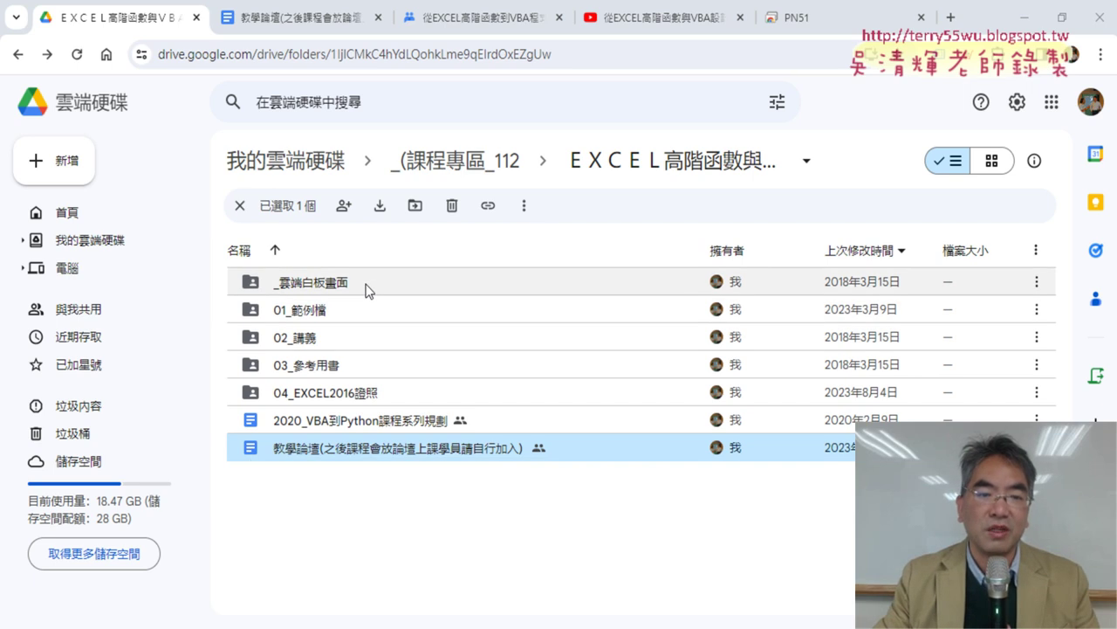
Open the 教學論壇 doc and follow its Google Groups link to the 第6次上課 conversation.
double_click(367, 449)
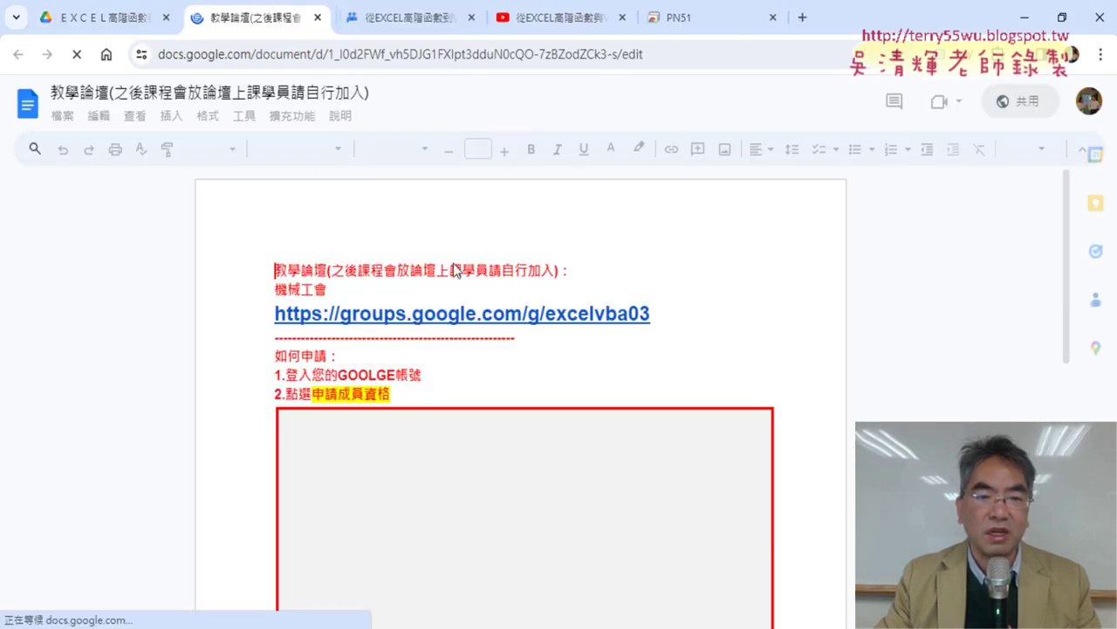
click(454, 244)
click(436, 277)
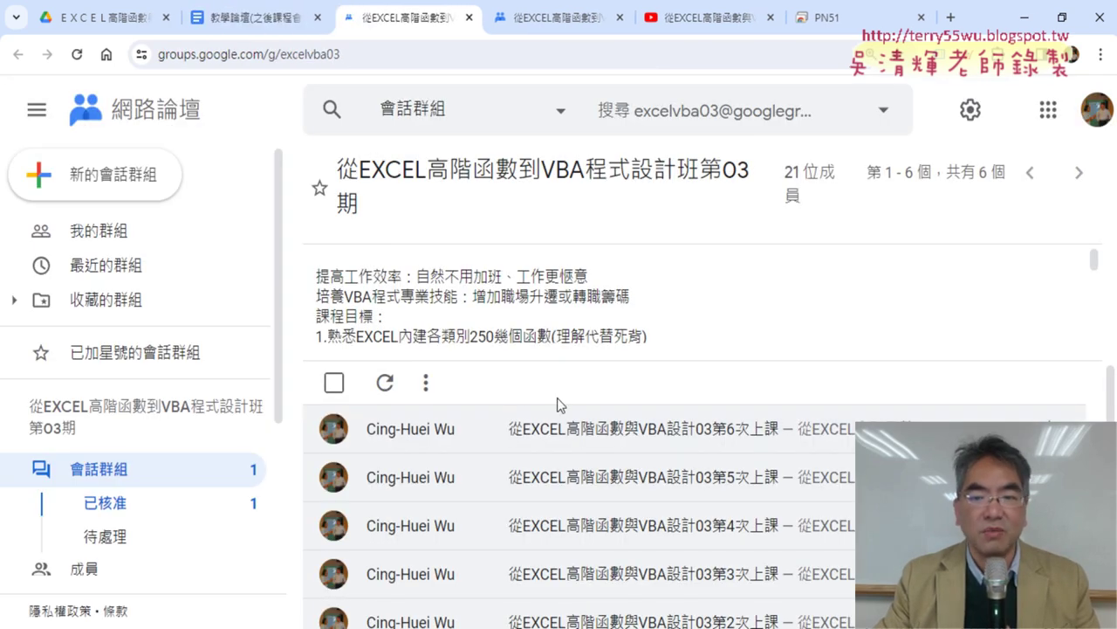
scroll(710, 439, down, 2)
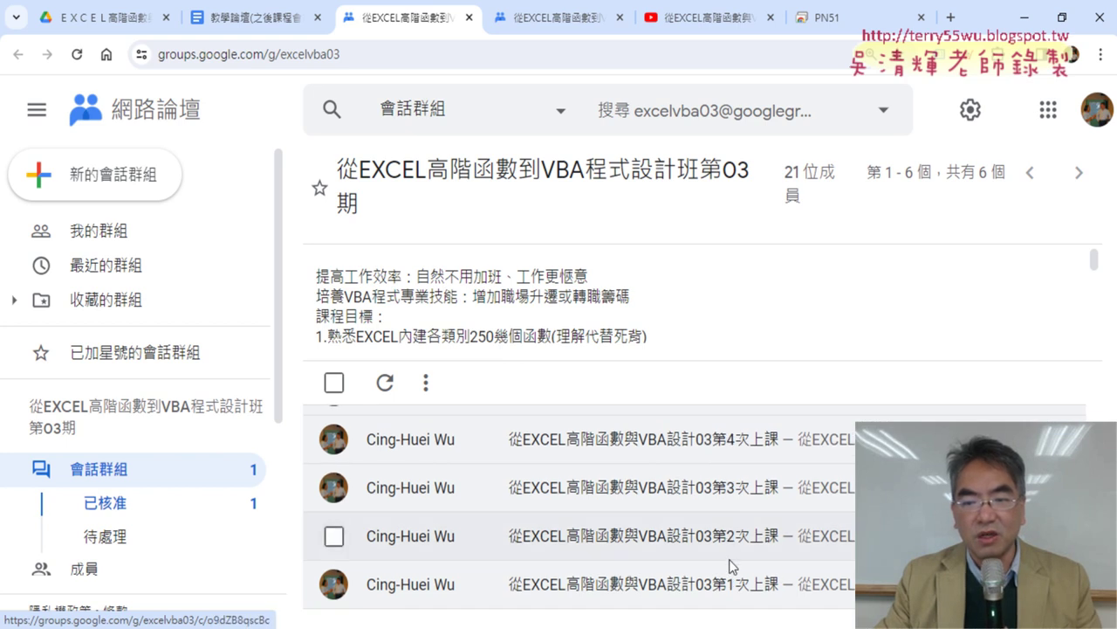
scroll(740, 480, up, 2)
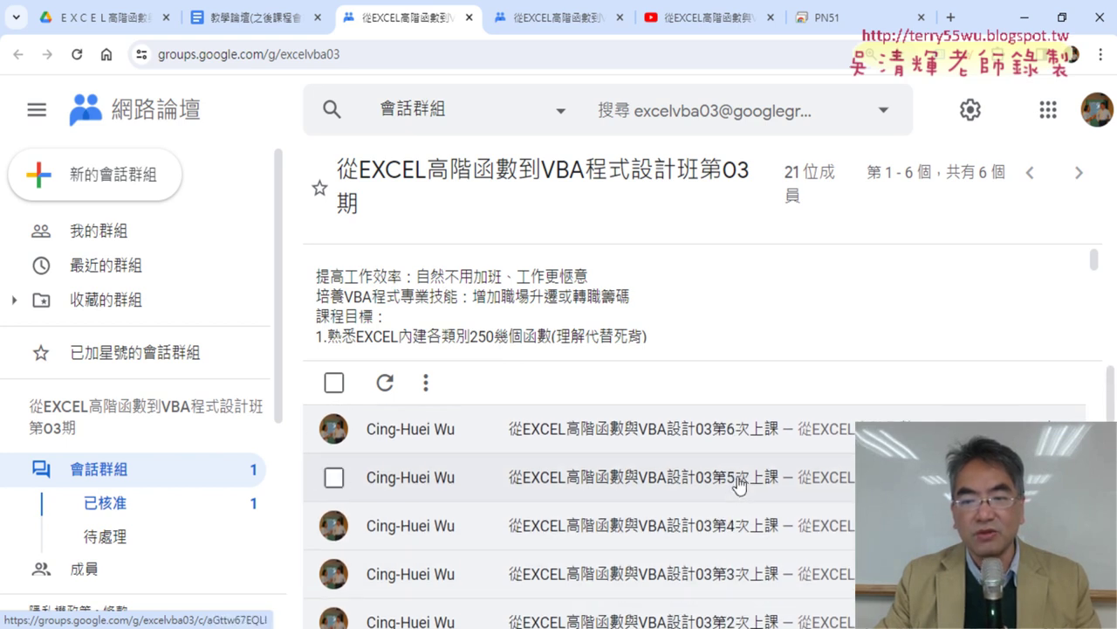
click(742, 438)
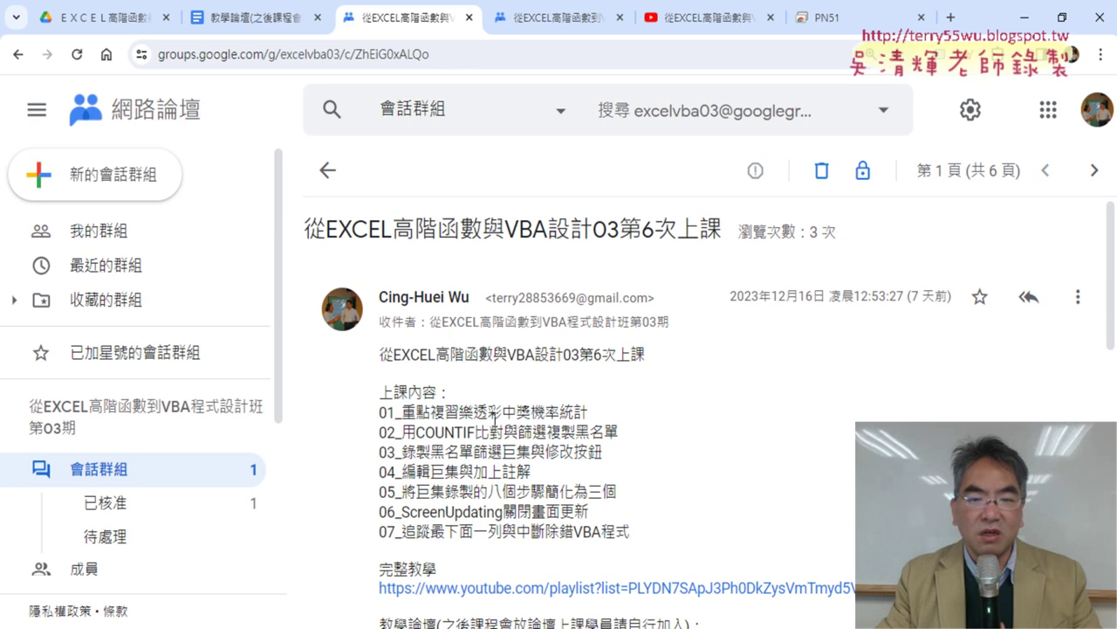
drag(429, 453, 502, 452)
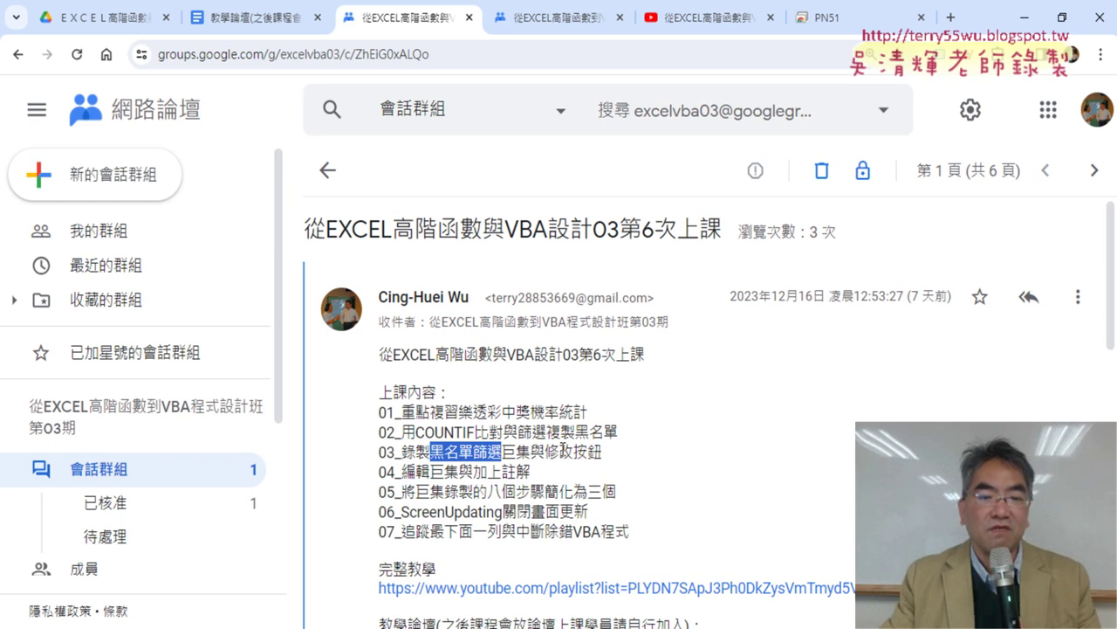
drag(416, 430, 476, 431)
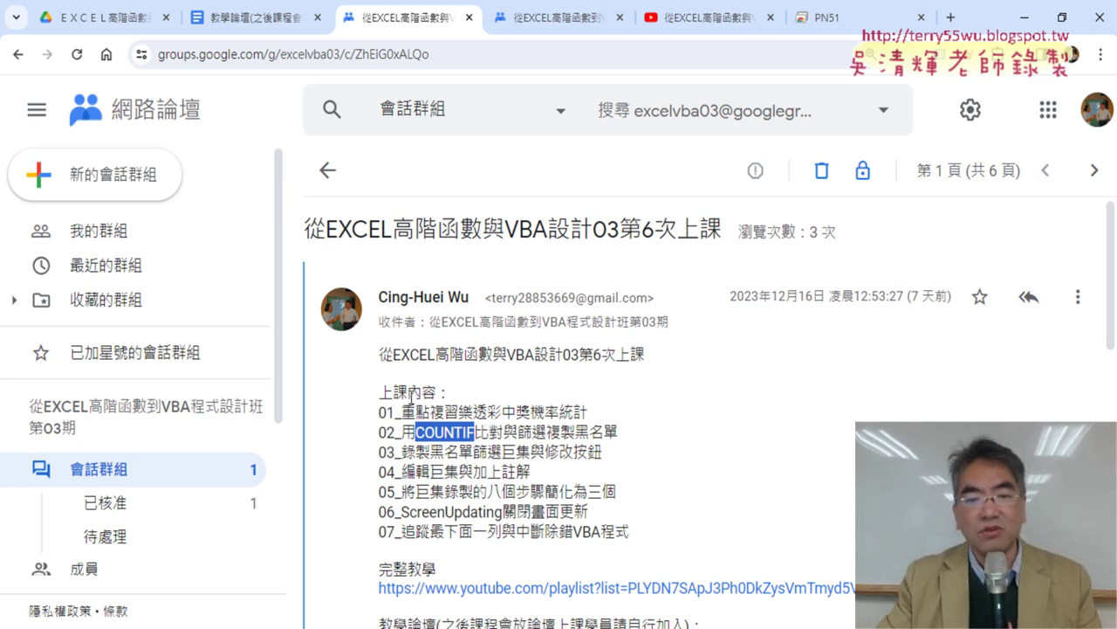
drag(475, 432, 462, 432)
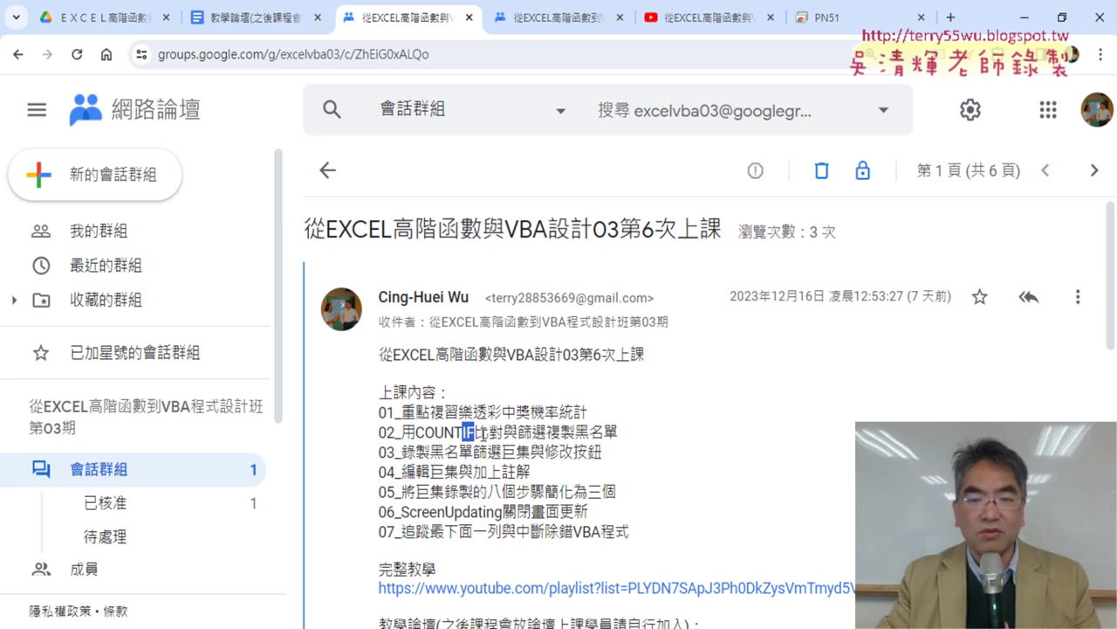
click(425, 436)
drag(415, 432, 545, 432)
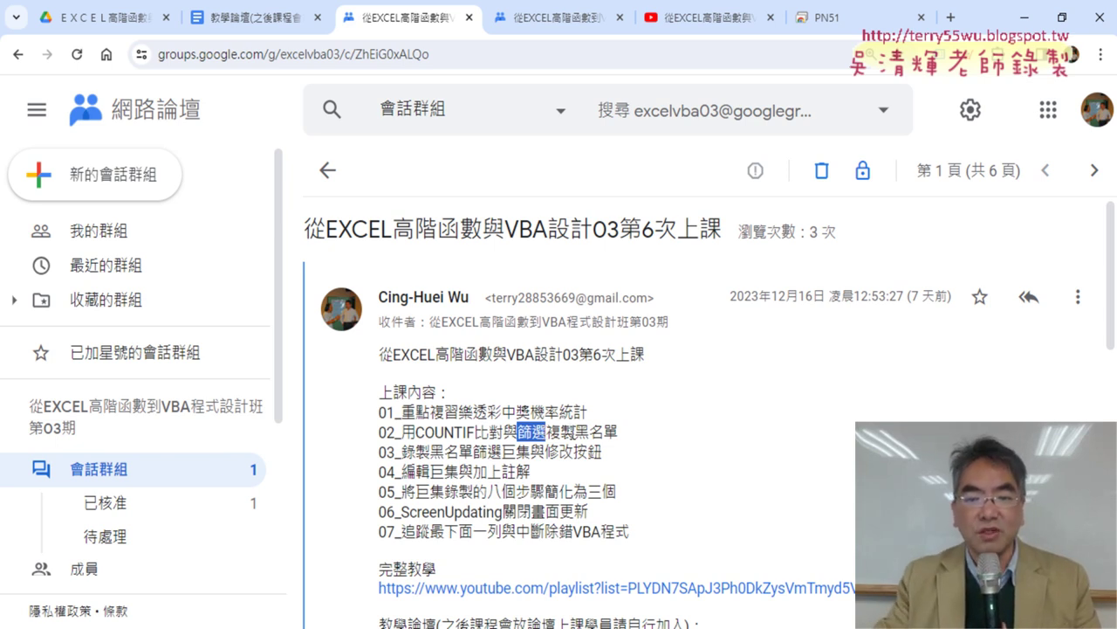
drag(574, 432, 618, 431)
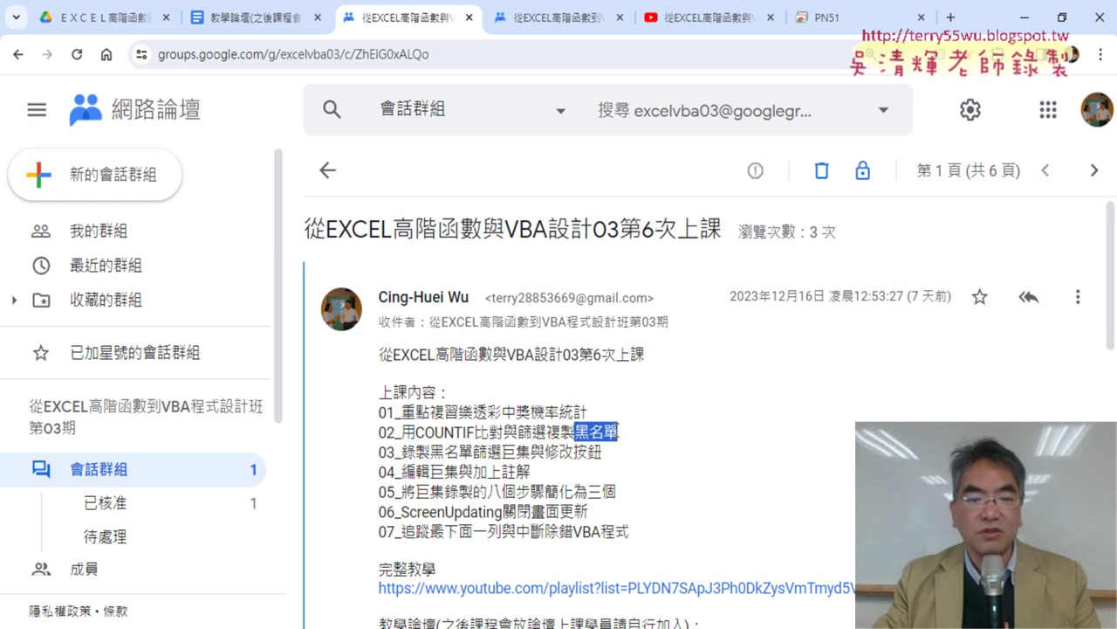
drag(402, 452, 610, 450)
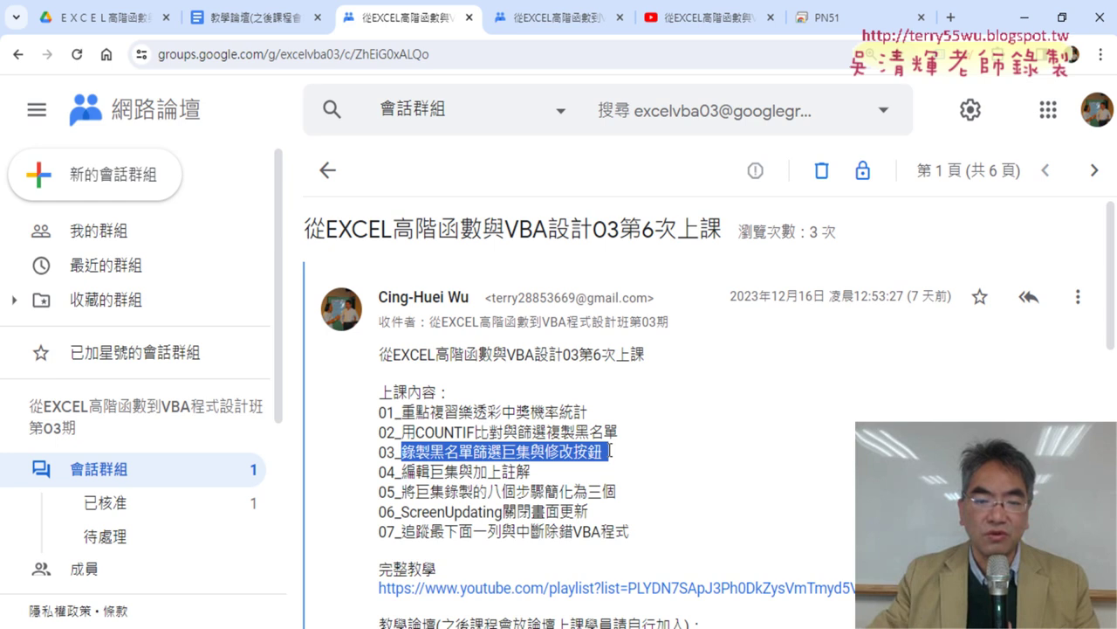
drag(401, 452, 531, 453)
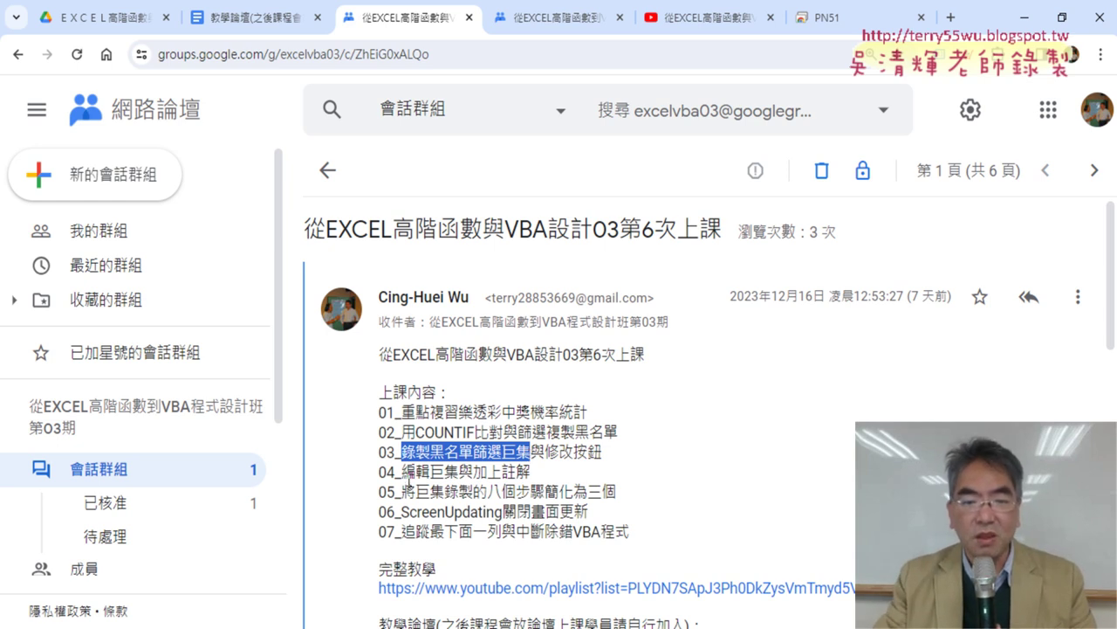
drag(400, 472, 458, 471)
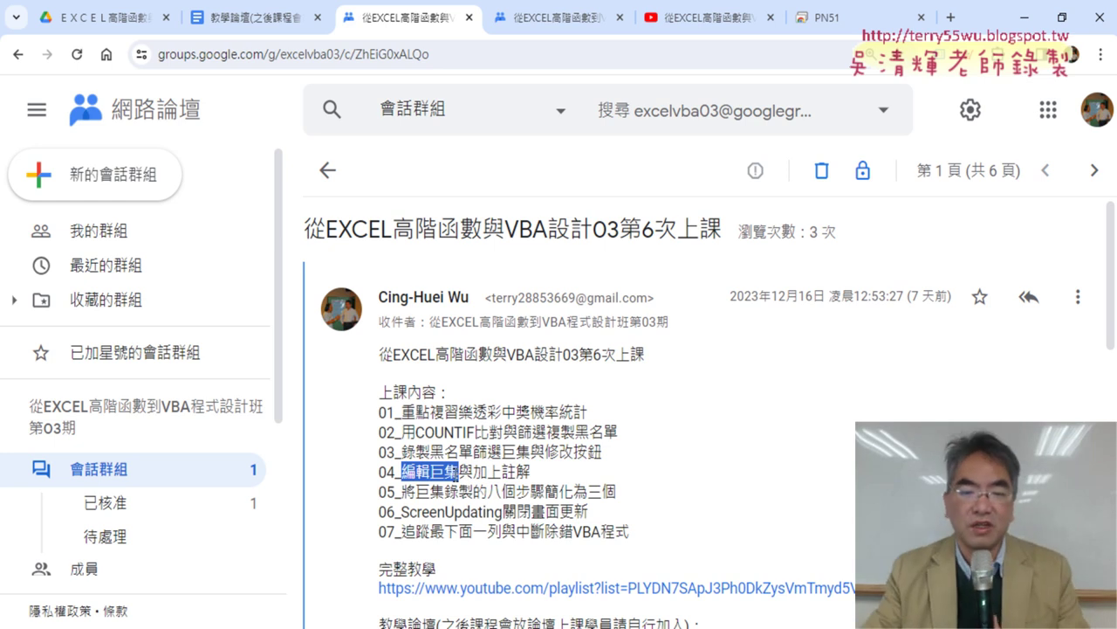
drag(472, 471, 530, 471)
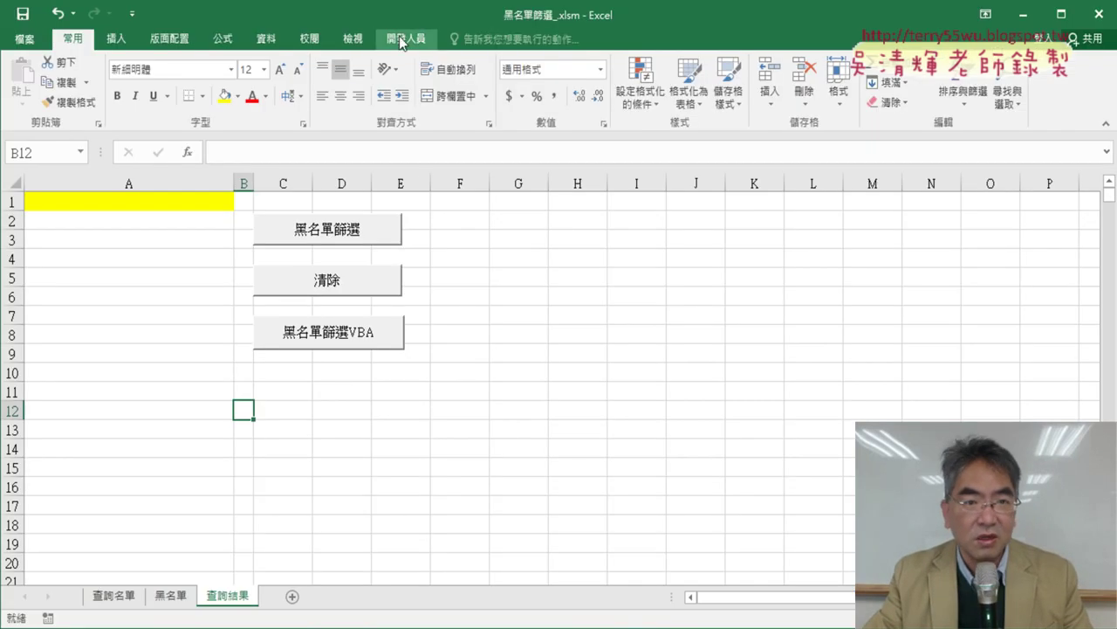
Open the VBA editor and highlight the Sheets("查詢名單").Select line and its comment.
click(405, 38)
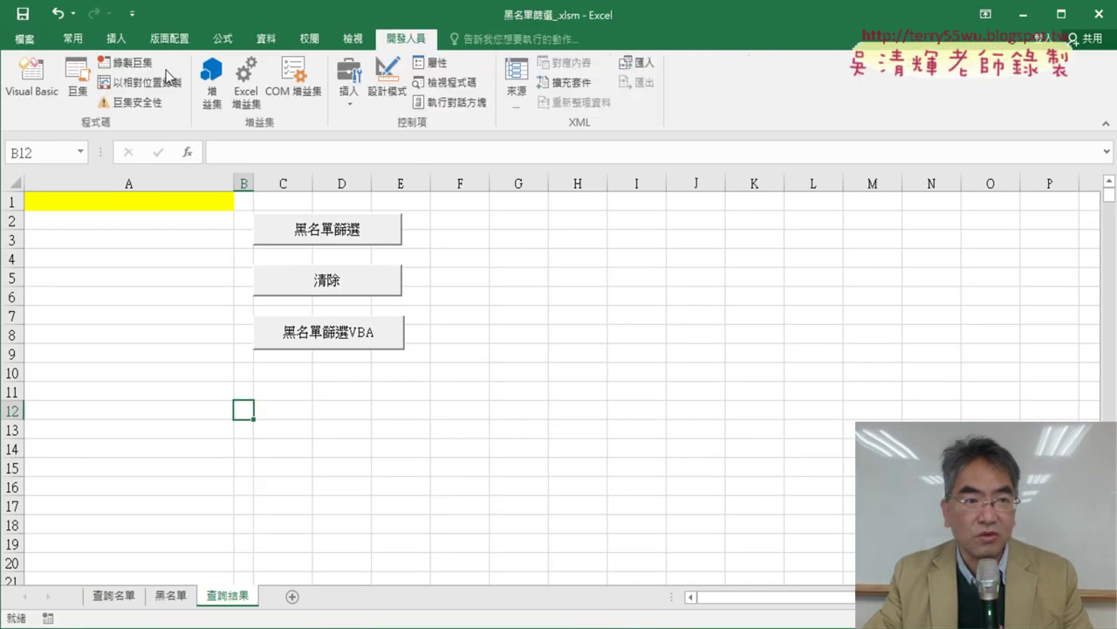
click(29, 87)
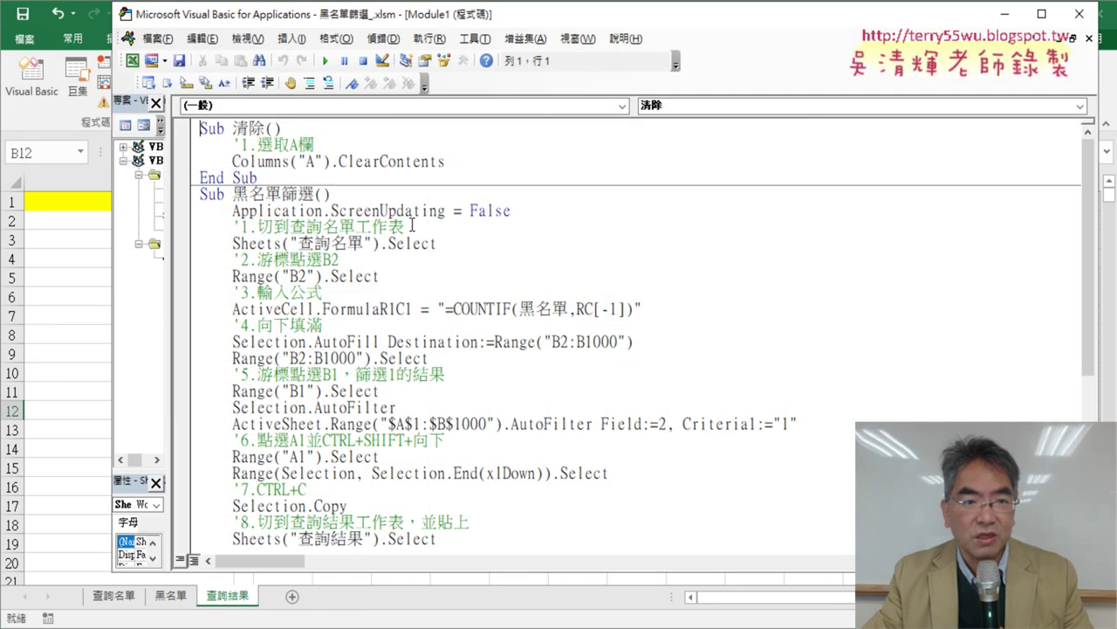
scroll(406, 227, down, 1)
click(299, 179)
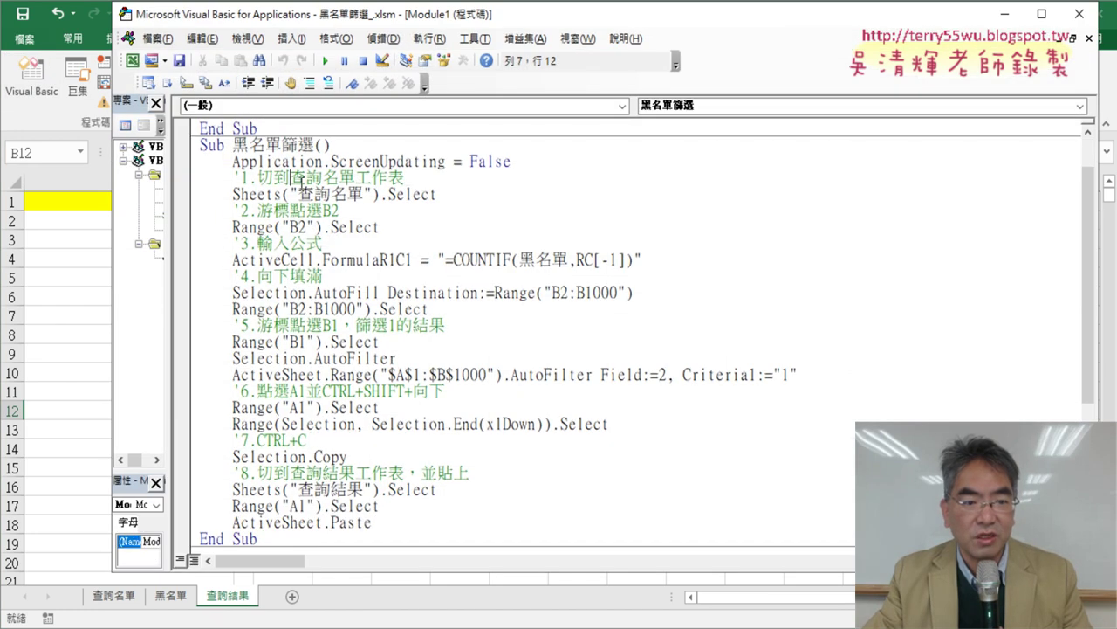
click(307, 473)
drag(406, 179, 200, 179)
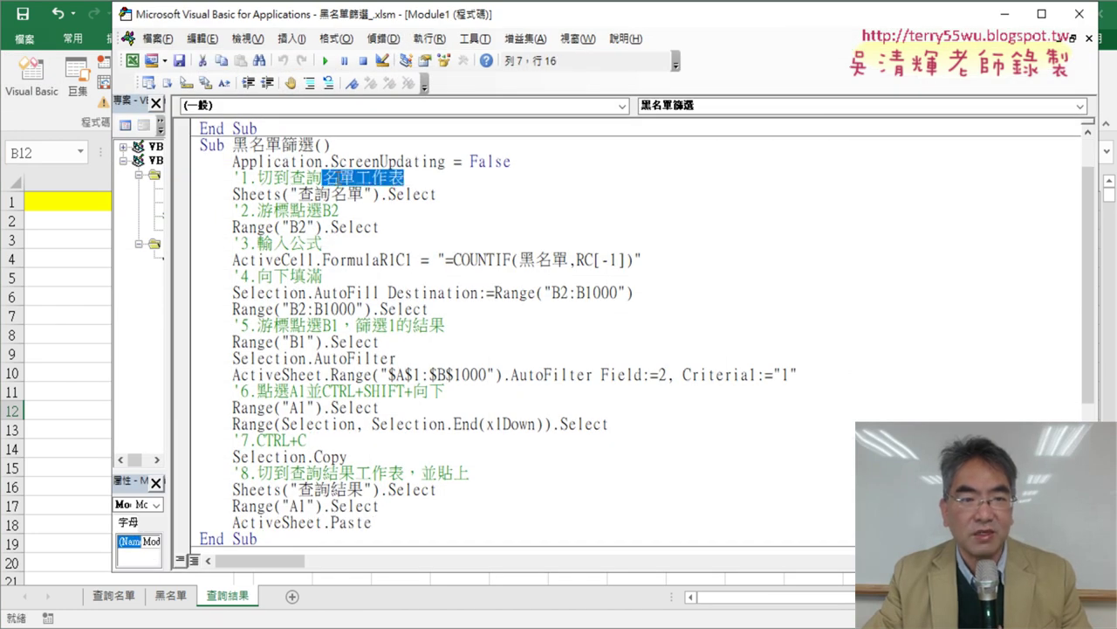
drag(437, 194, 232, 194)
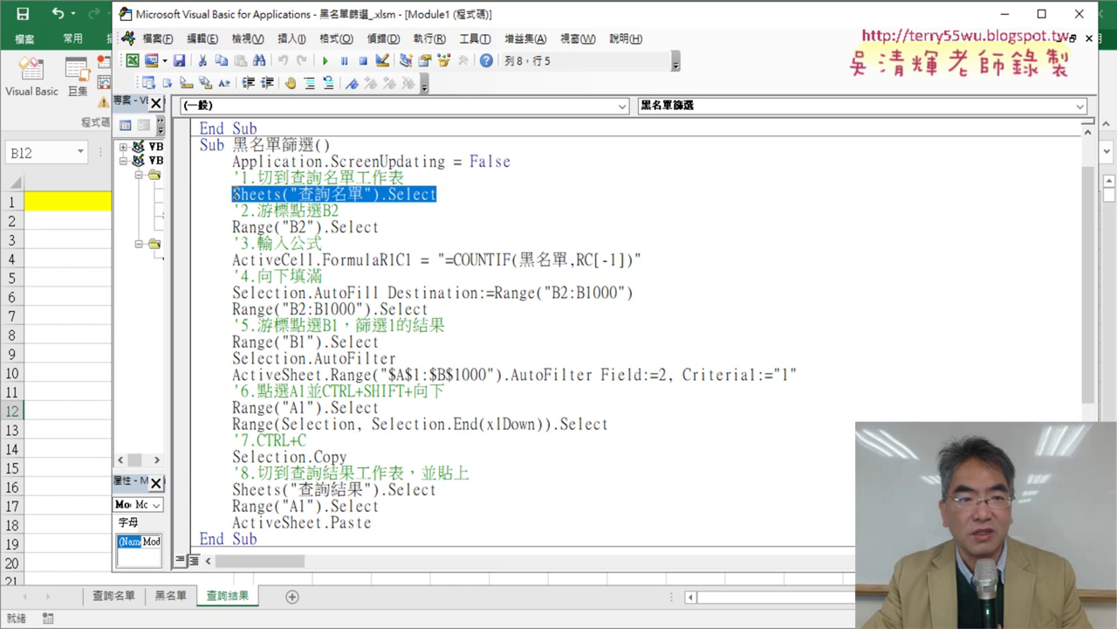
click(332, 194)
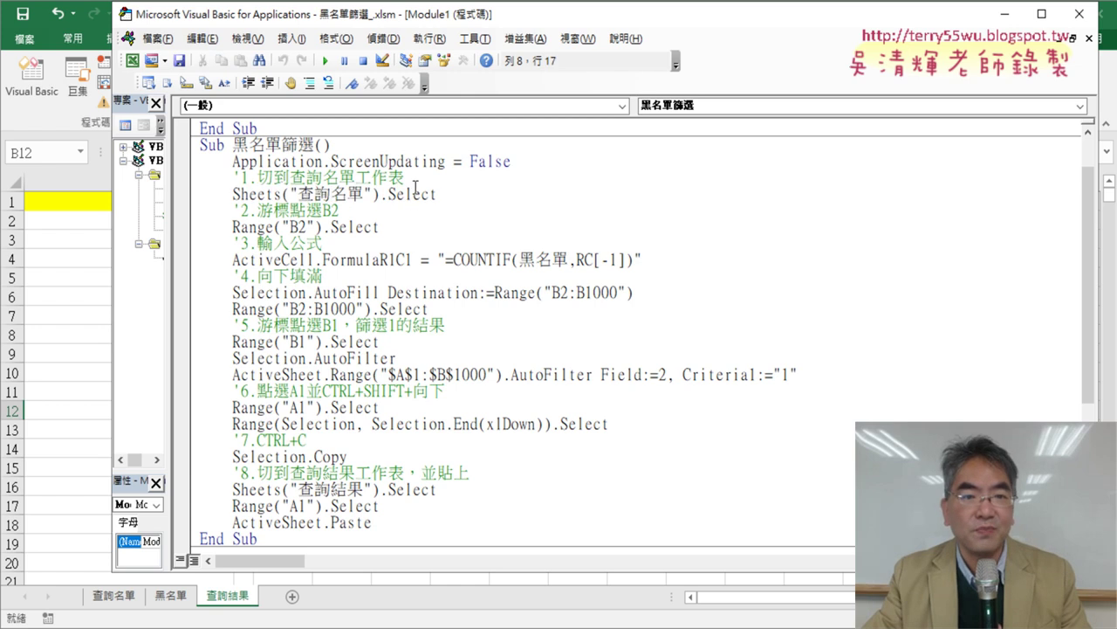
drag(405, 177, 257, 177)
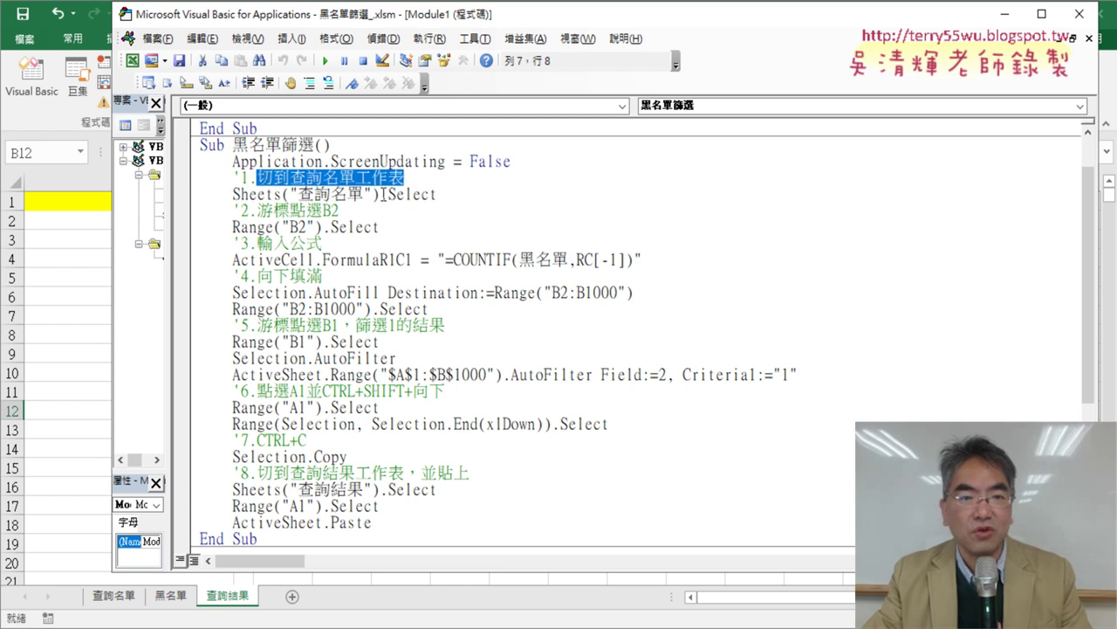
drag(232, 194, 283, 194)
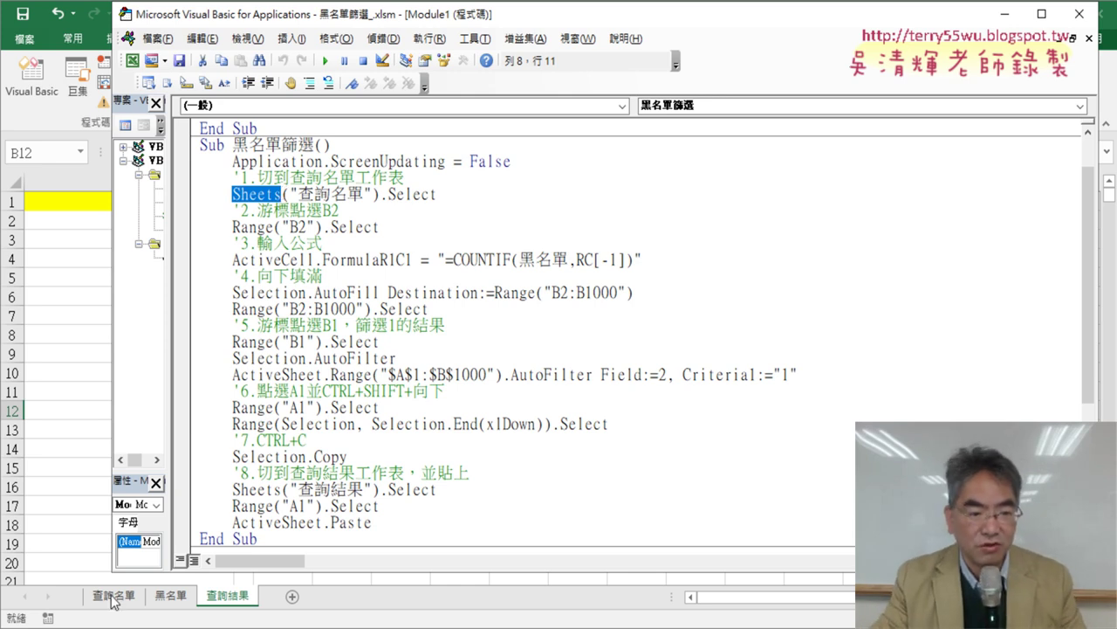
double_click(411, 194)
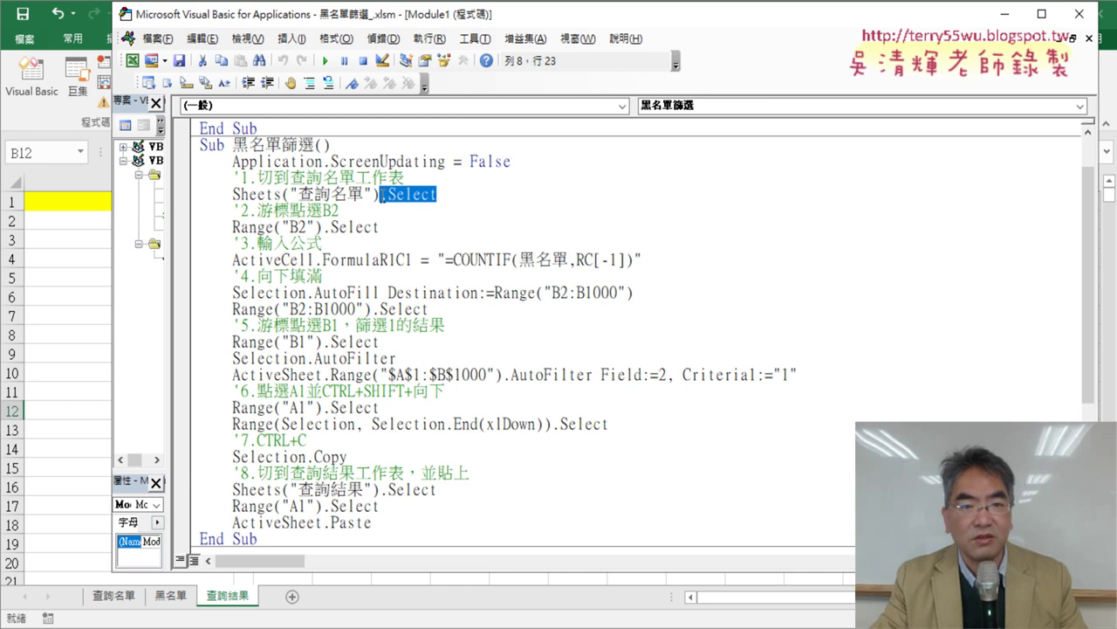
Compare the Range("B2") and ActiveCell lines with B2's COUNTIF formula, then run 黑名單篩選 with F5.
click(120, 595)
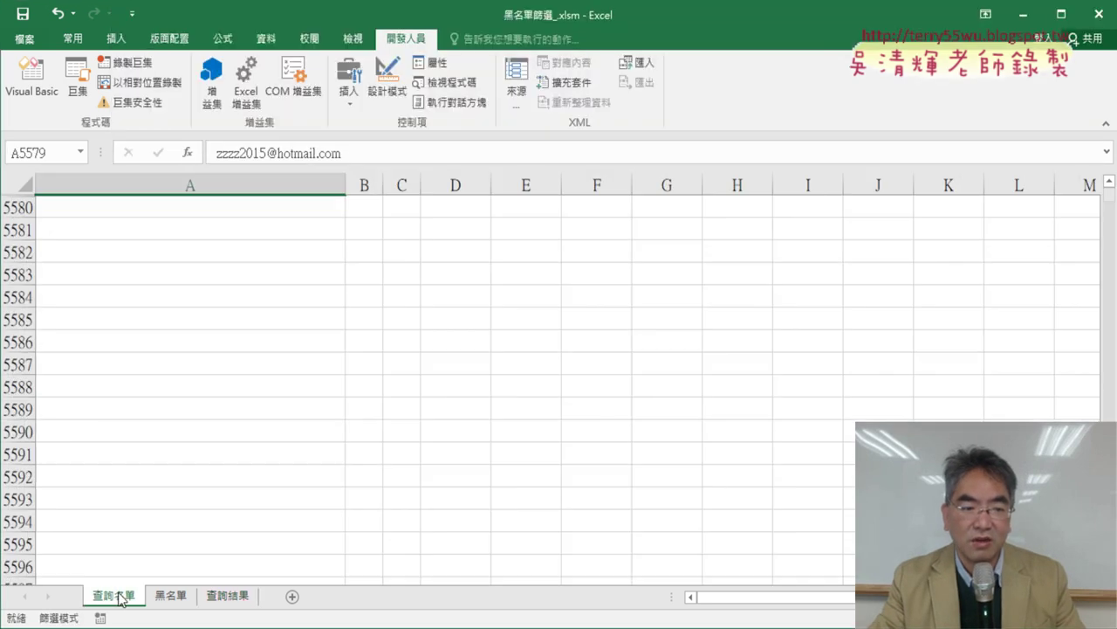
click(32, 79)
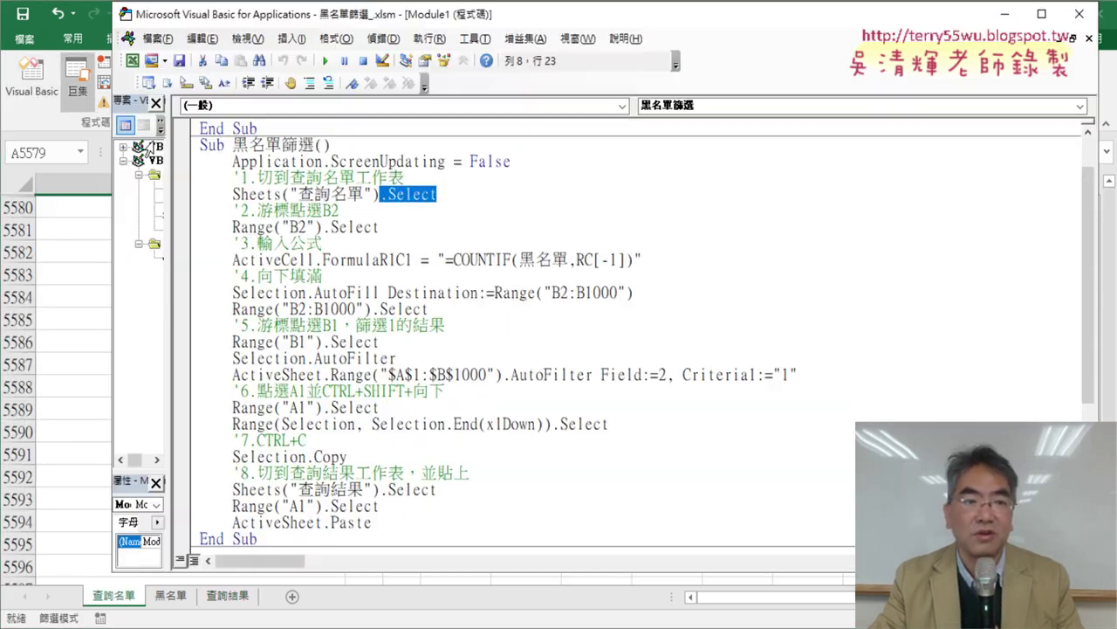
drag(379, 227, 235, 227)
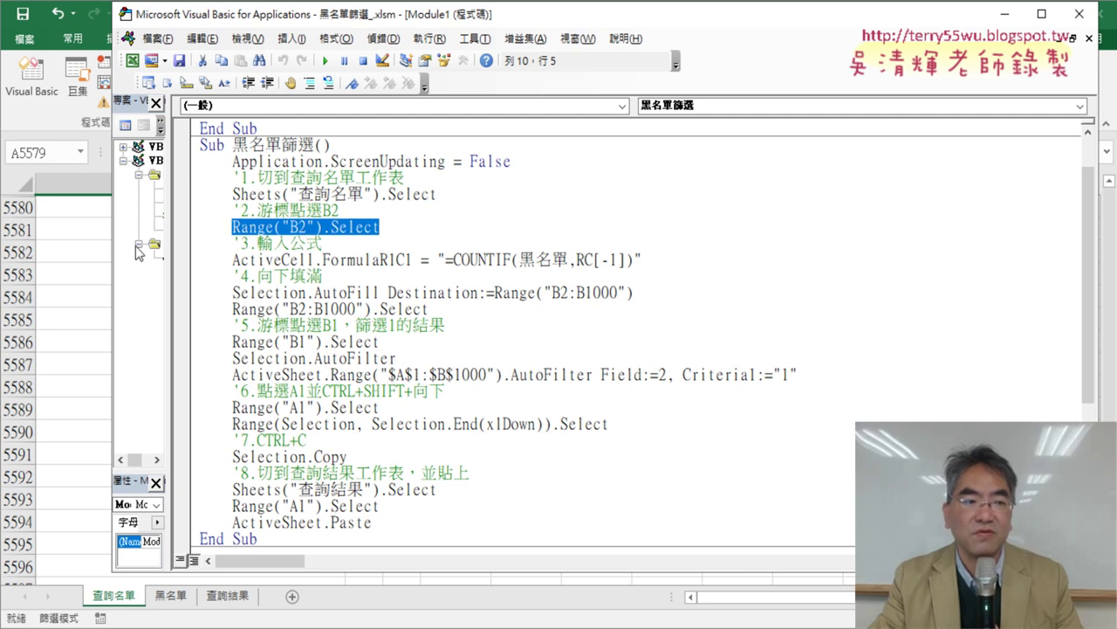
click(84, 242)
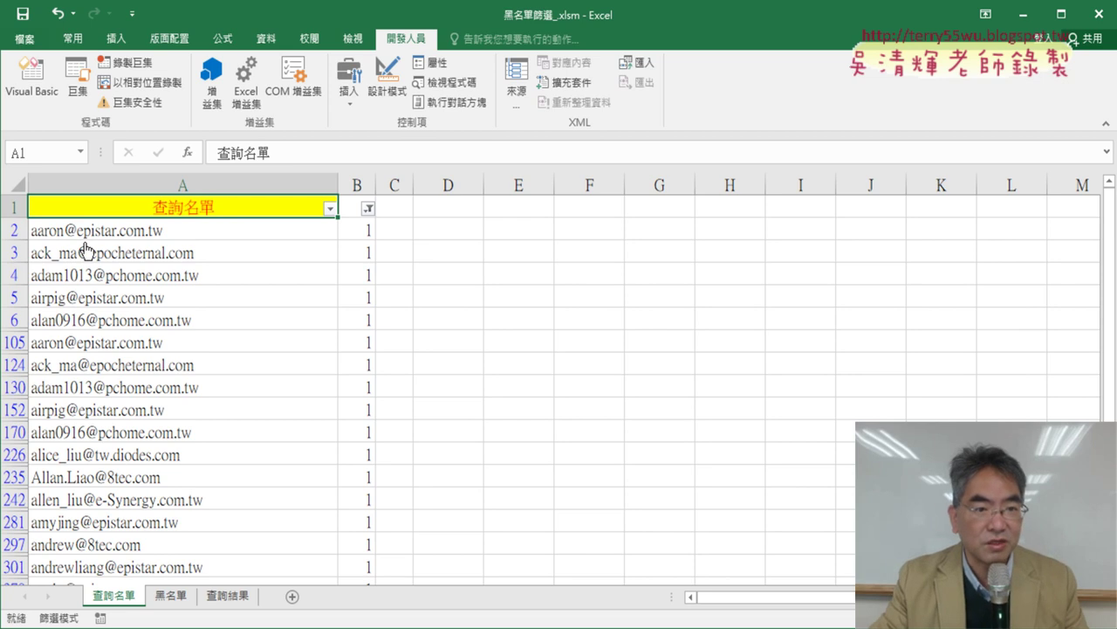
click(364, 229)
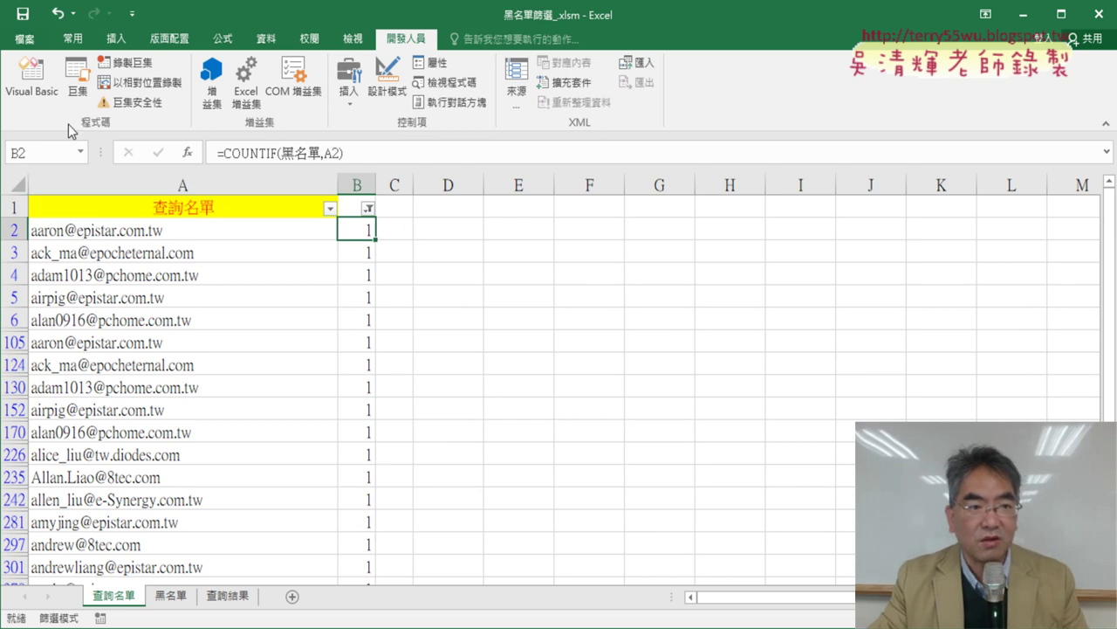
click(31, 74)
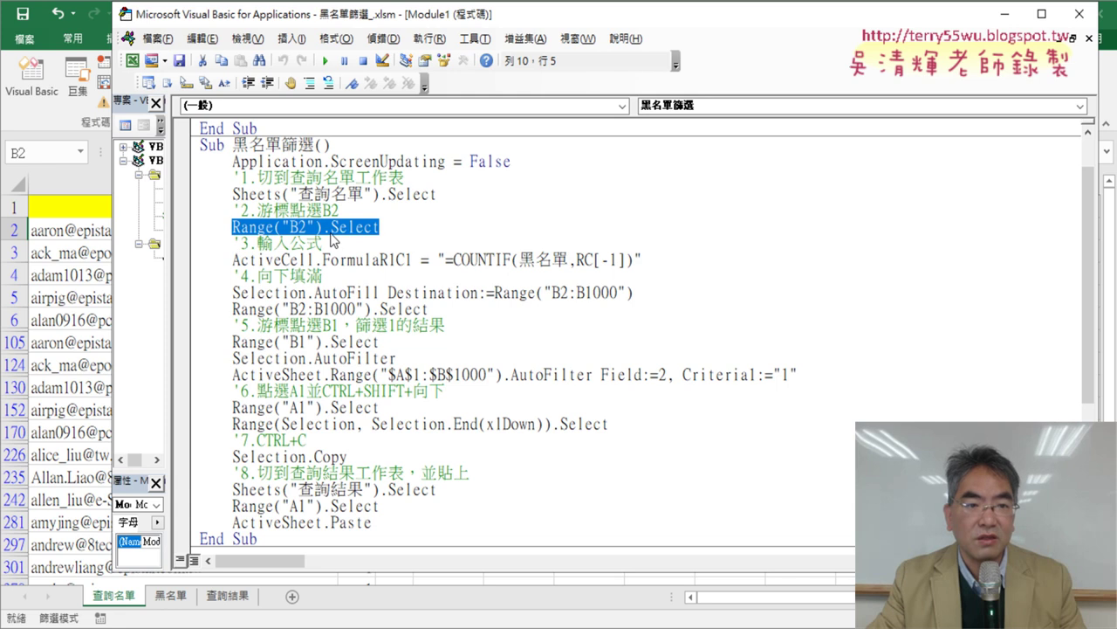
drag(380, 227, 328, 227)
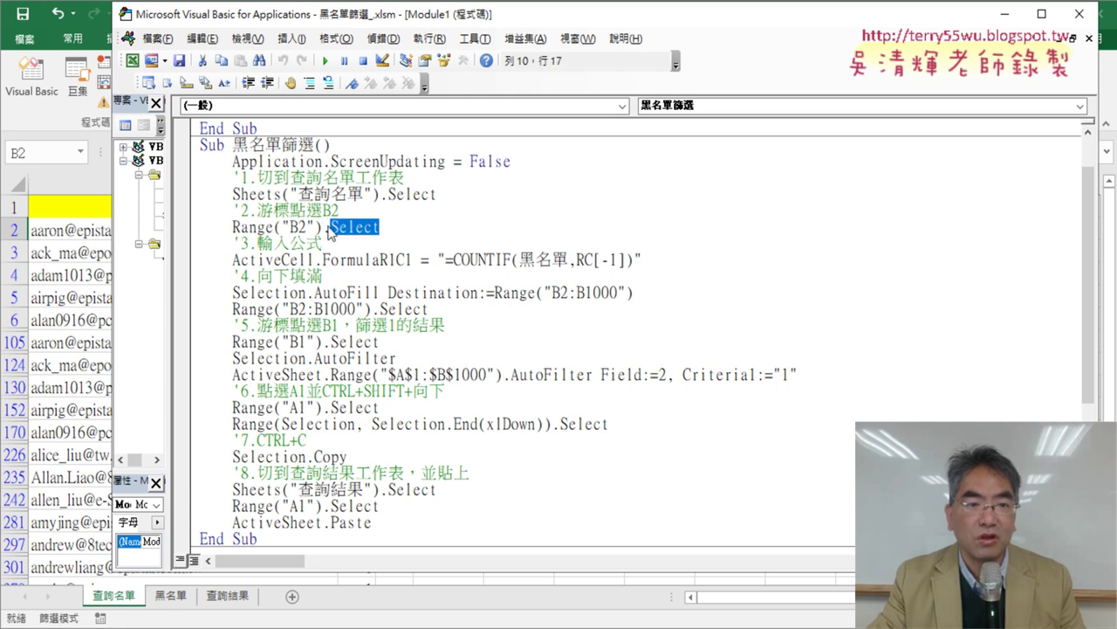
drag(313, 259, 282, 260)
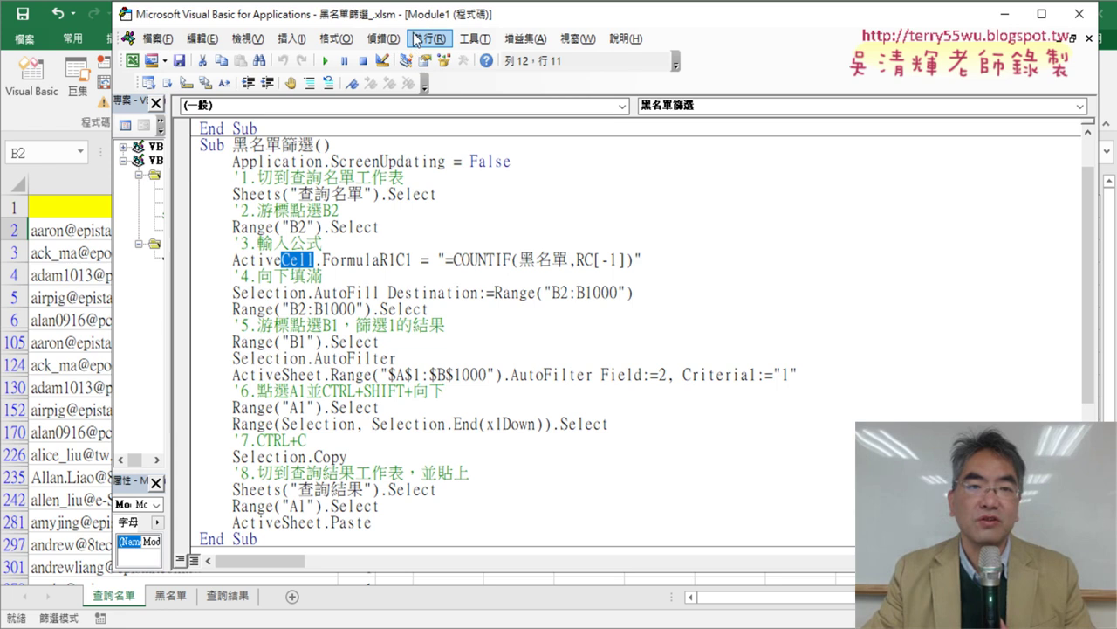
drag(419, 14, 775, 34)
key(F5)
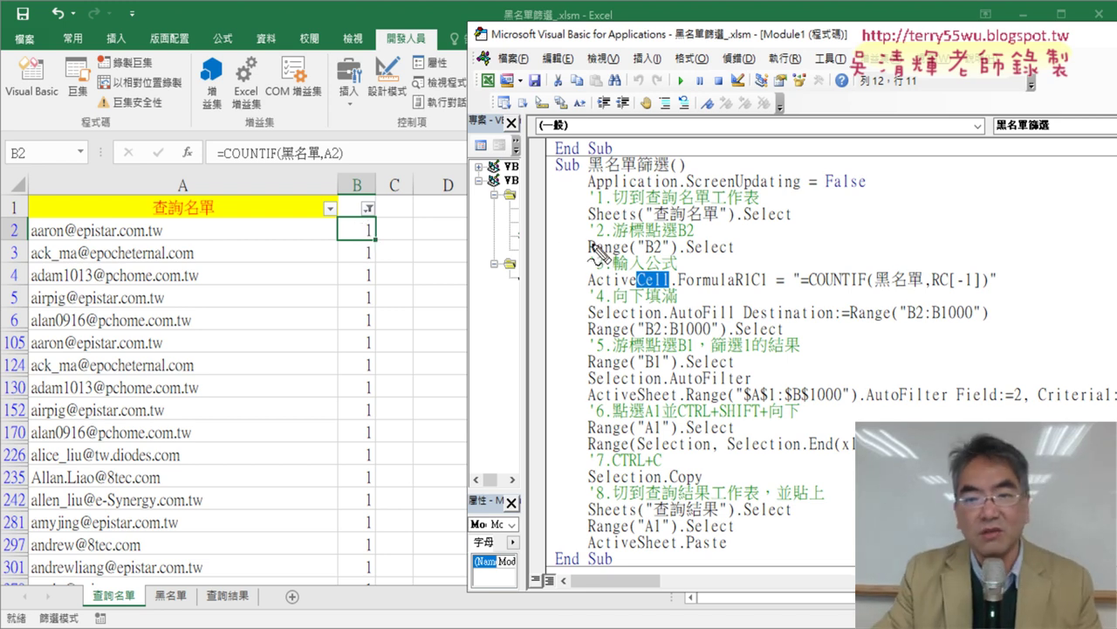
Annotate the 輸入公式 and 向下填滿 comments, linking the B2 line to the ActiveCell line.
drag(590, 259, 672, 260)
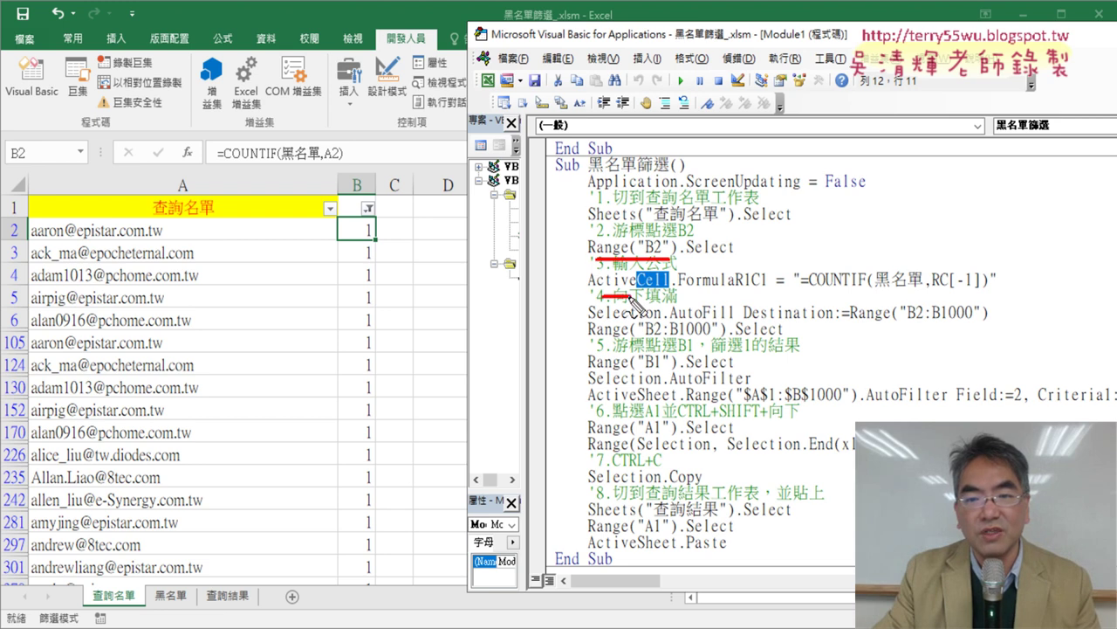
drag(601, 297, 677, 297)
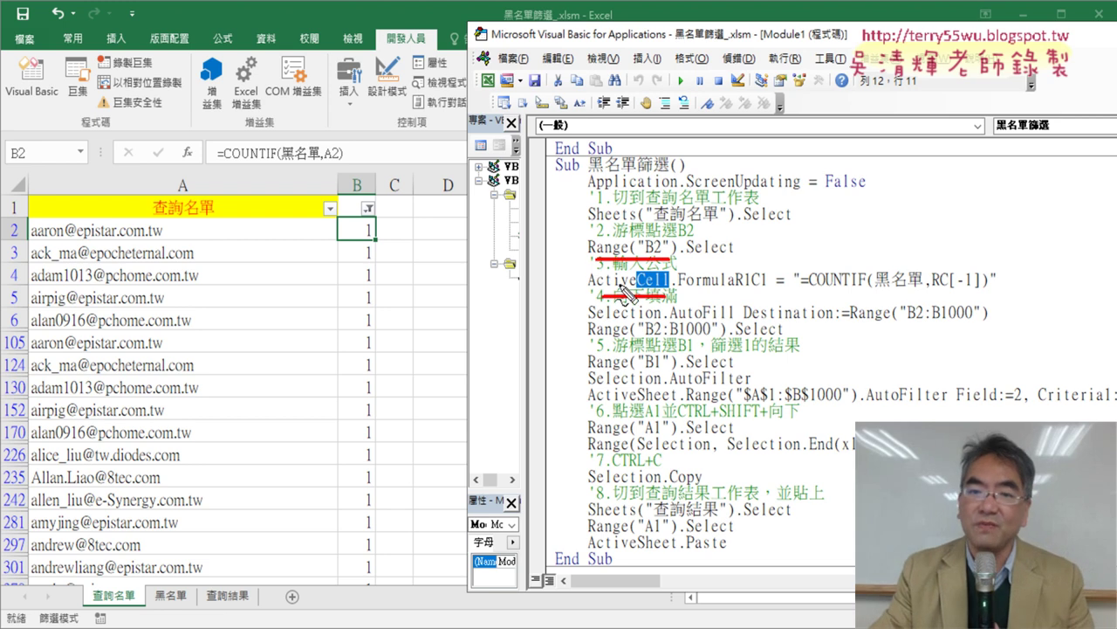
drag(584, 248, 570, 286)
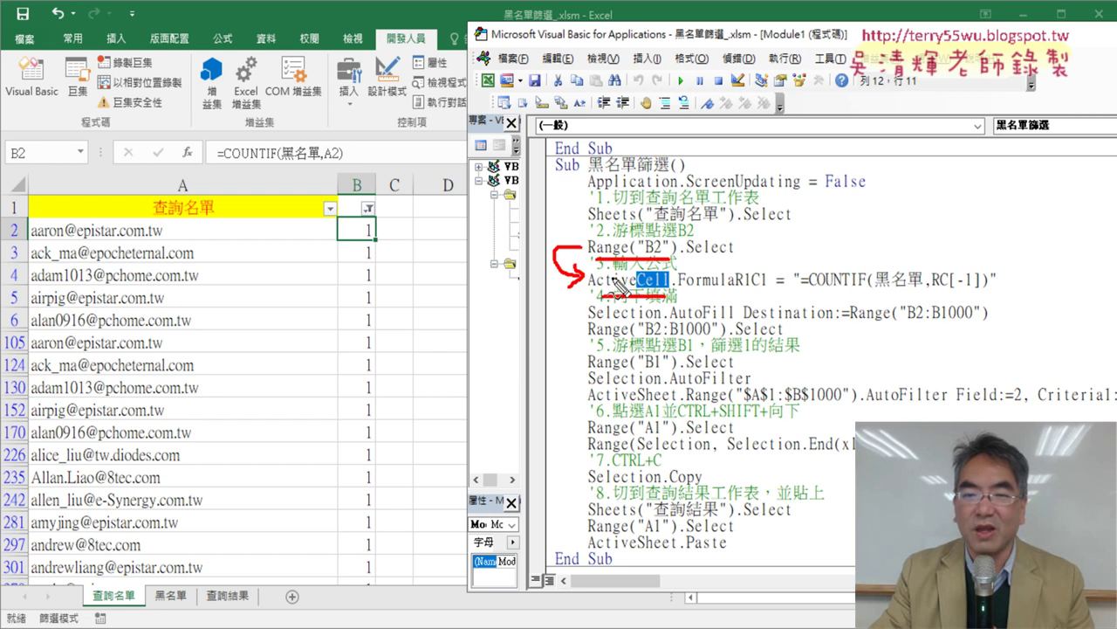
key(Escape)
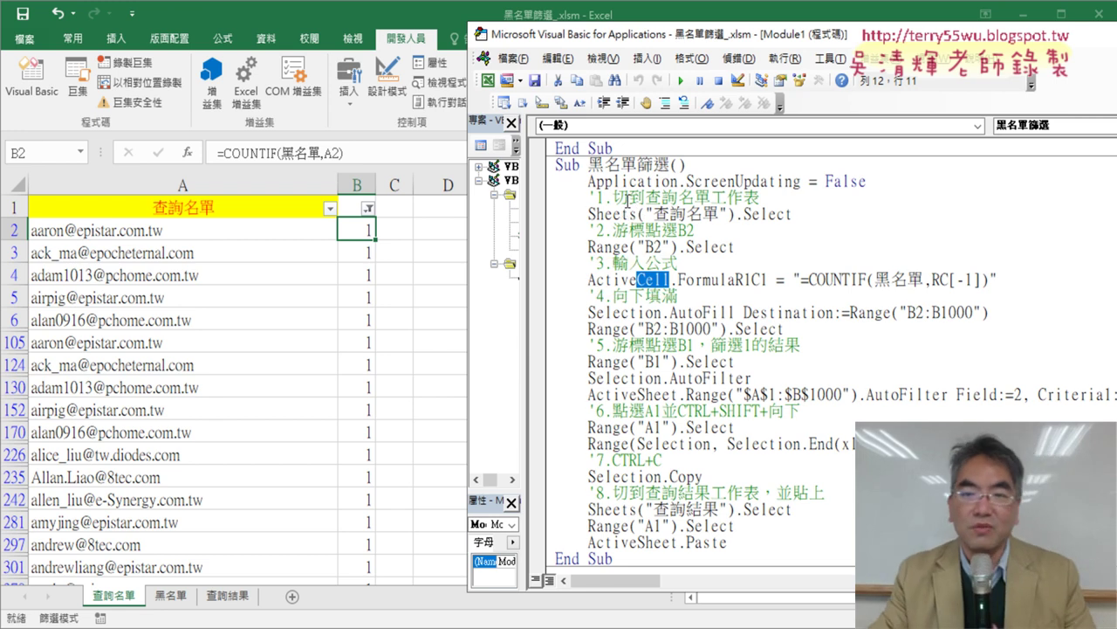
Replace ActiveCell with Range("B2") in the formula line; delete, then restore, the Range("B2").Select line.
drag(679, 247, 602, 247)
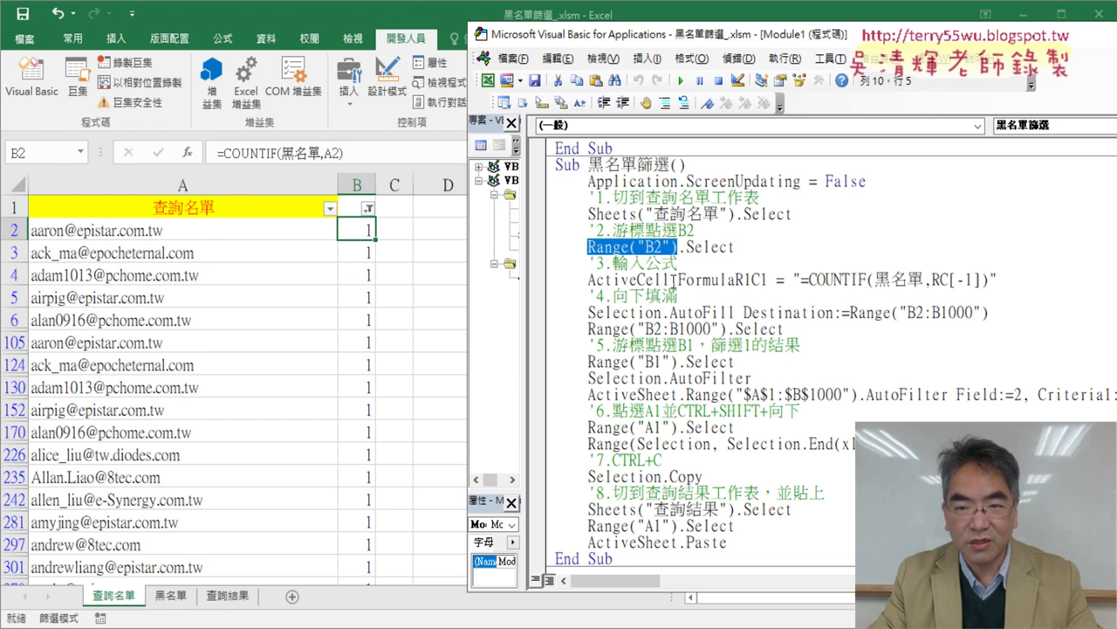
drag(669, 279, 588, 280)
text(Range("B2"))
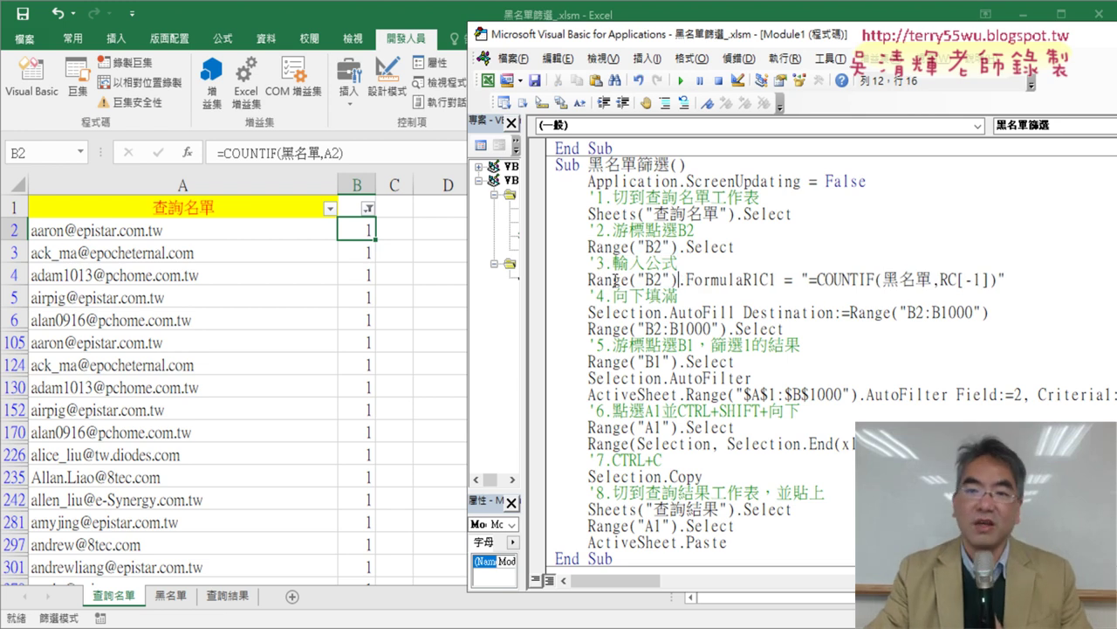
drag(737, 247, 560, 245)
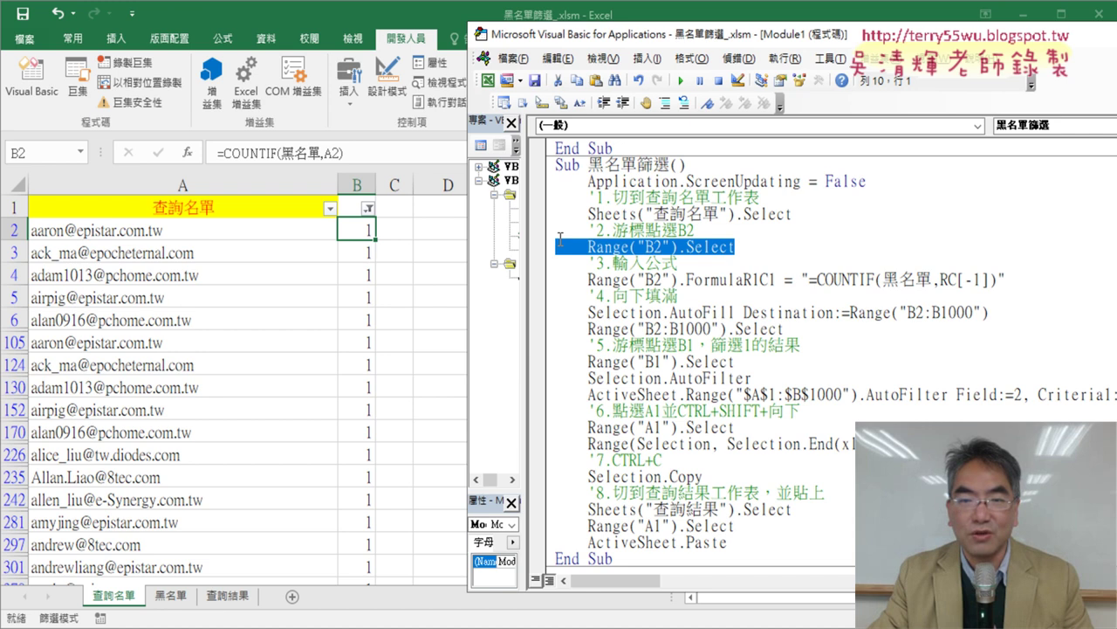
key(Delete)
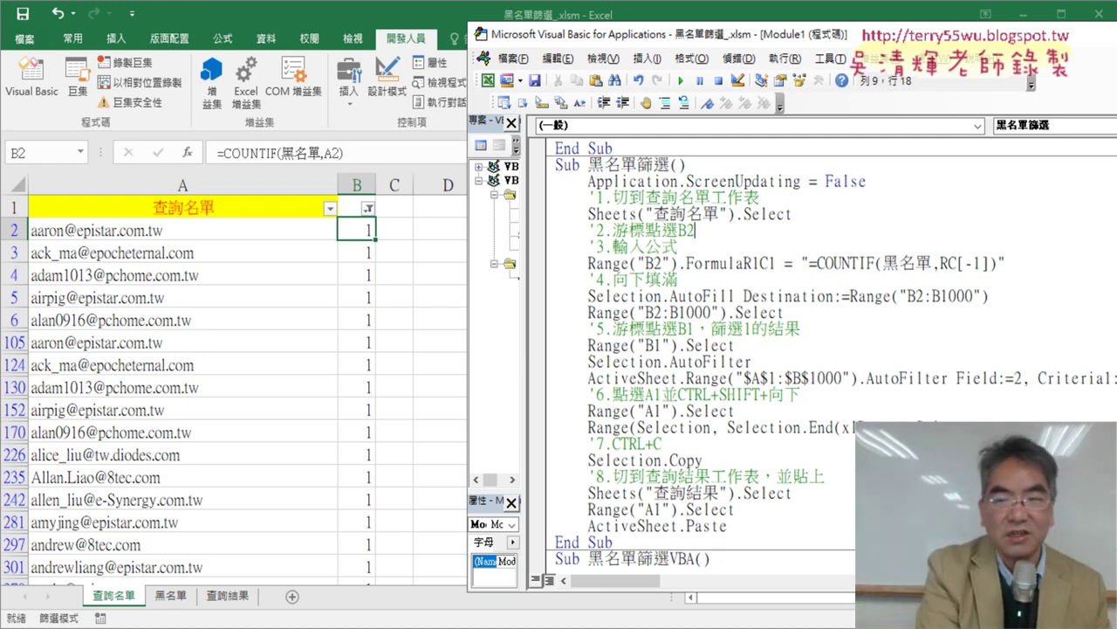
key(ctrl+z)
drag(735, 246, 562, 247)
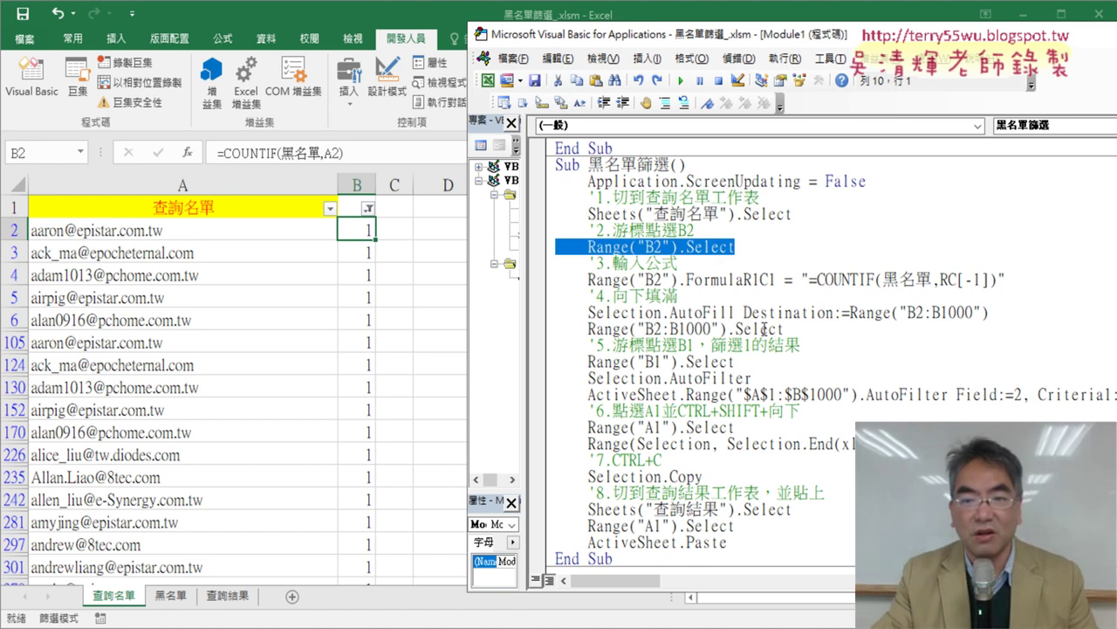
click(694, 295)
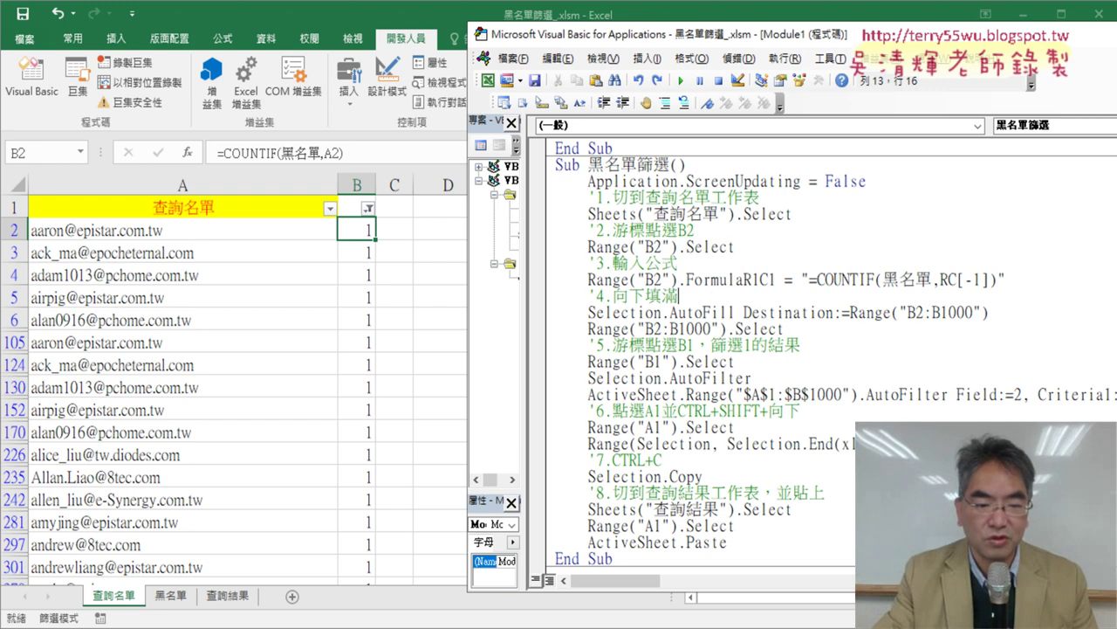
Highlight item 05, 將巨集錄製的八個步驟簡化為三個, in the forum post, checking it against the macro code.
key(alt+Tab)
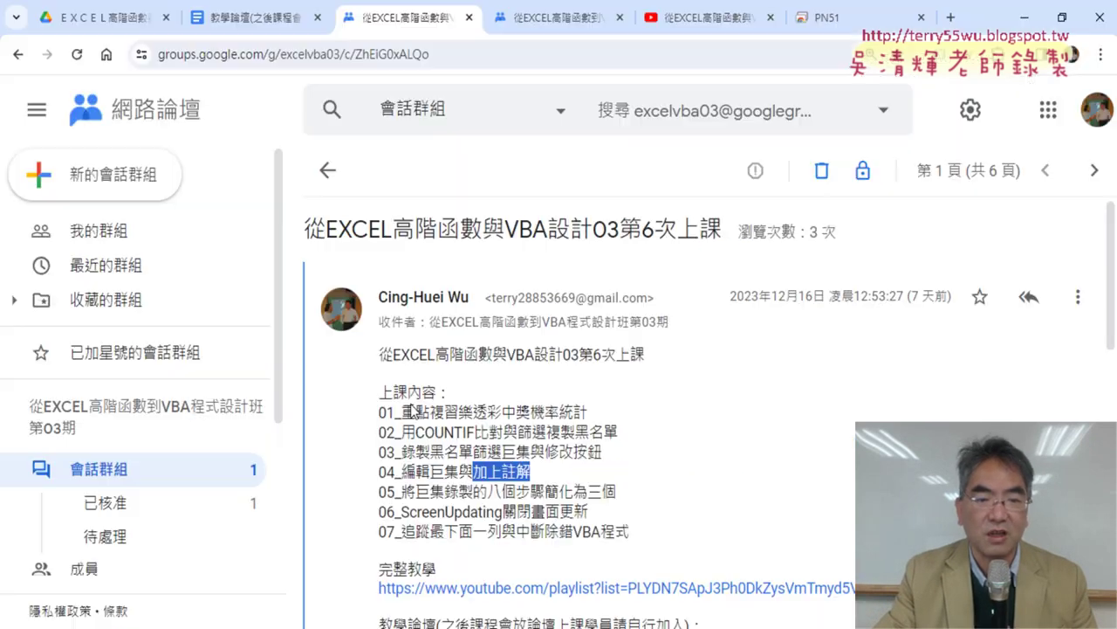
scroll(509, 371, down, 2)
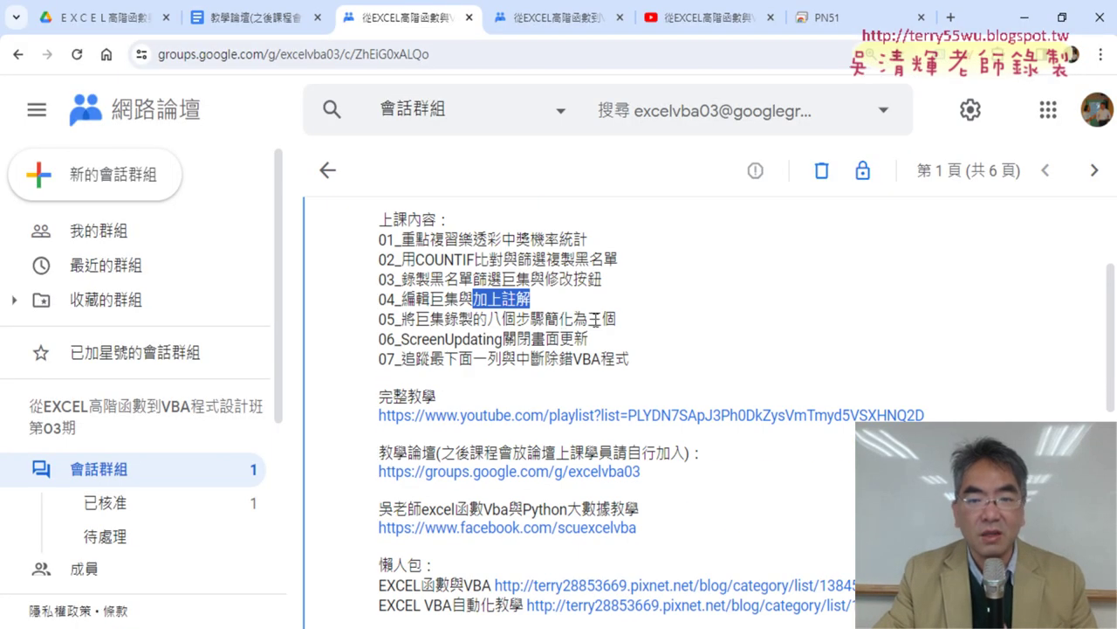
drag(620, 319, 402, 326)
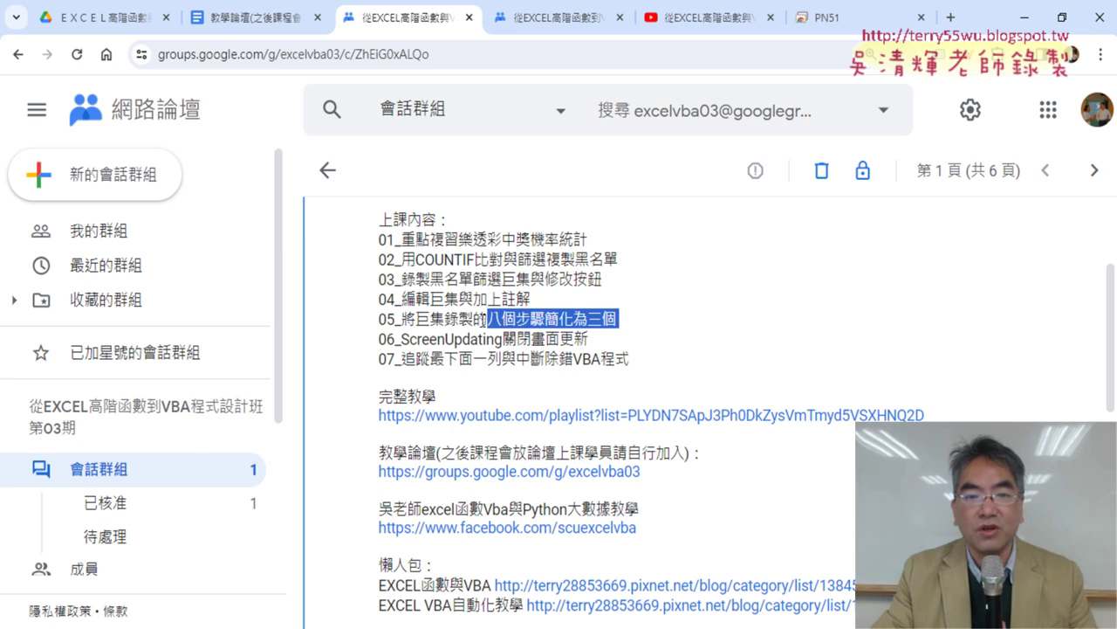
key(alt+Tab)
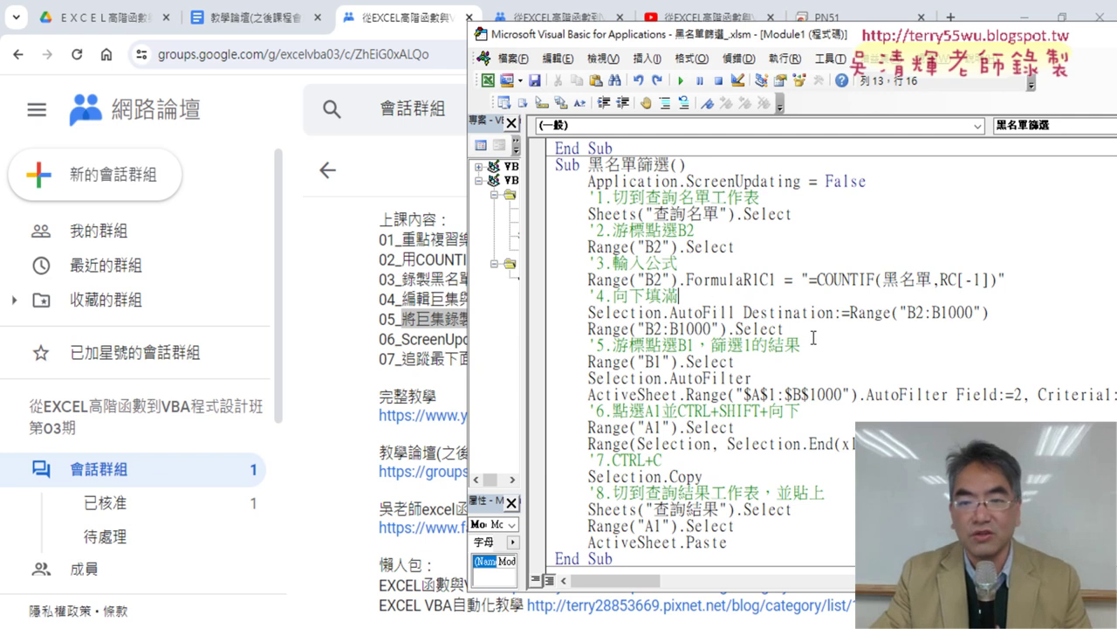
scroll(813, 337, down, 3)
scroll(813, 329, up, 2)
scroll(690, 182, up, 2)
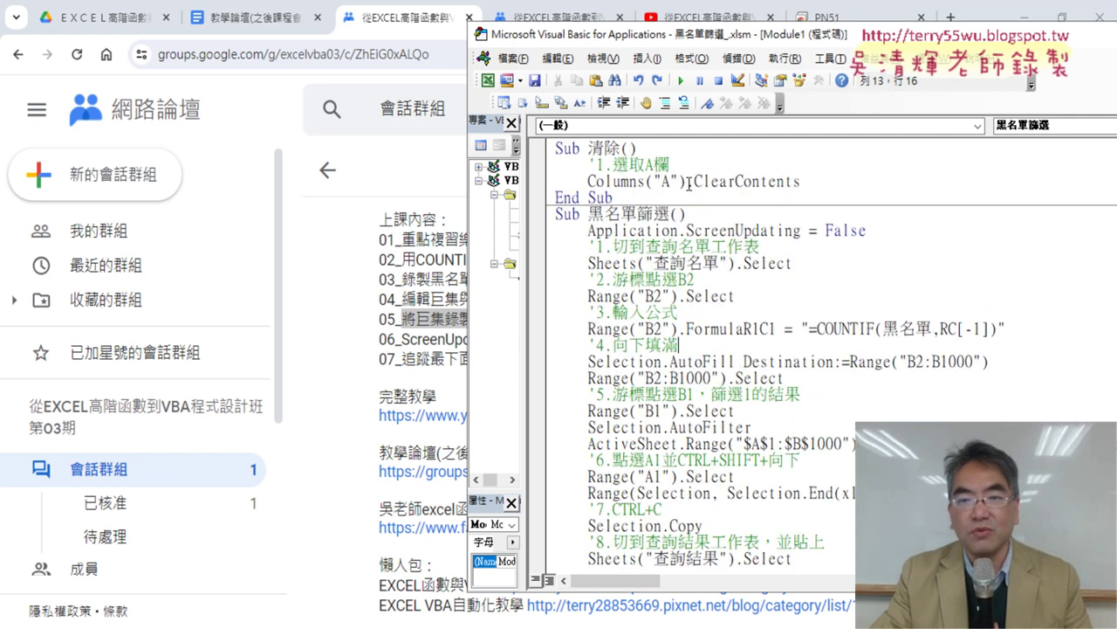
click(385, 332)
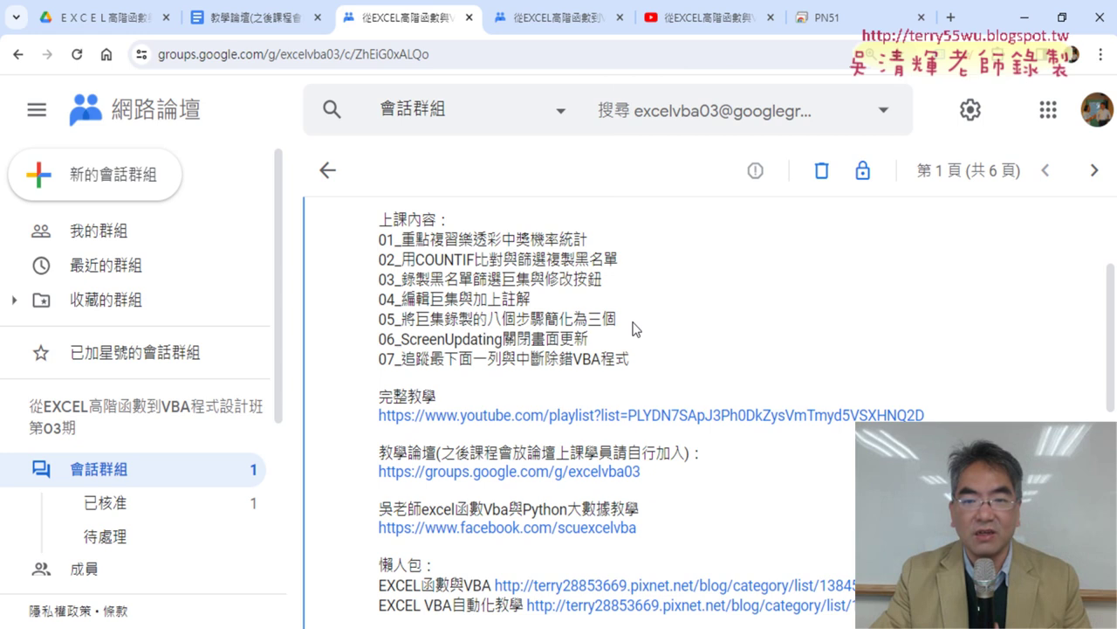
drag(624, 320, 587, 321)
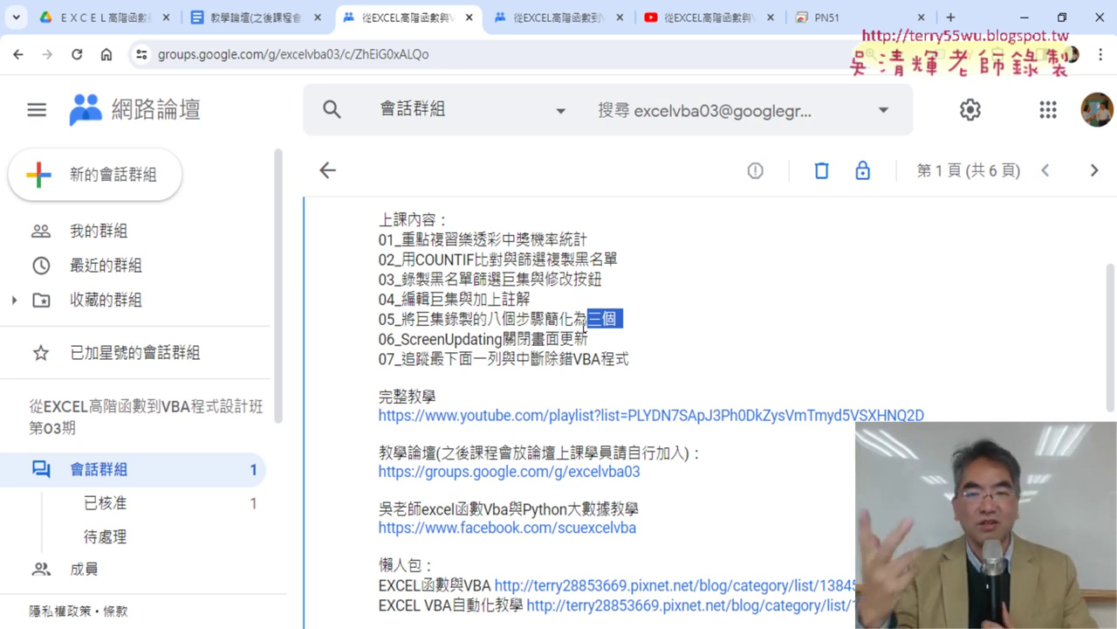
key(alt+Tab)
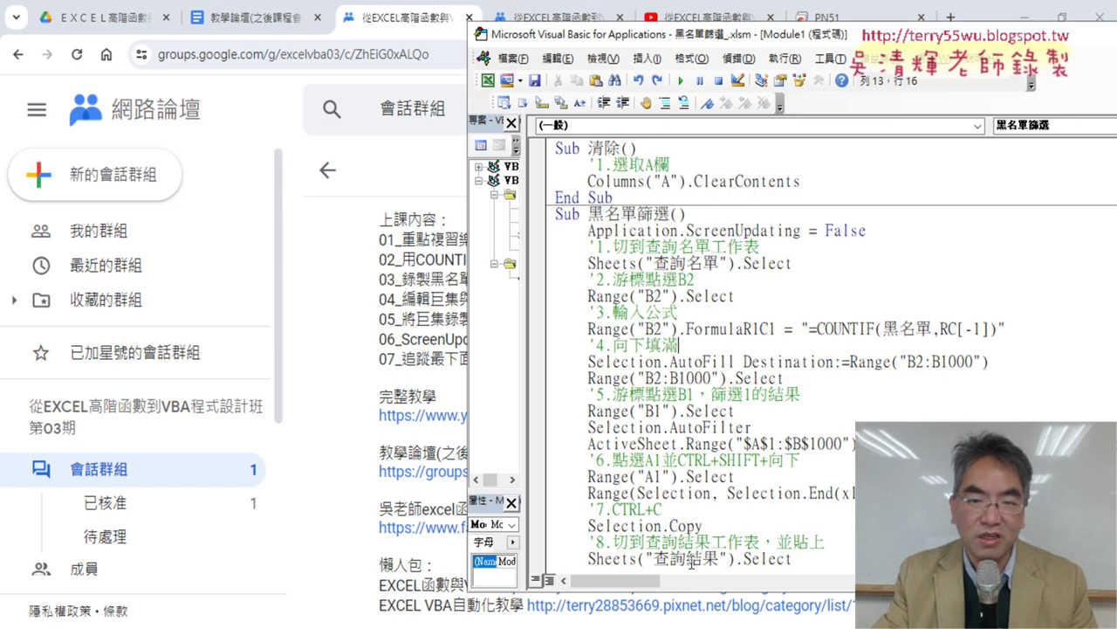
drag(660, 37, 374, 25)
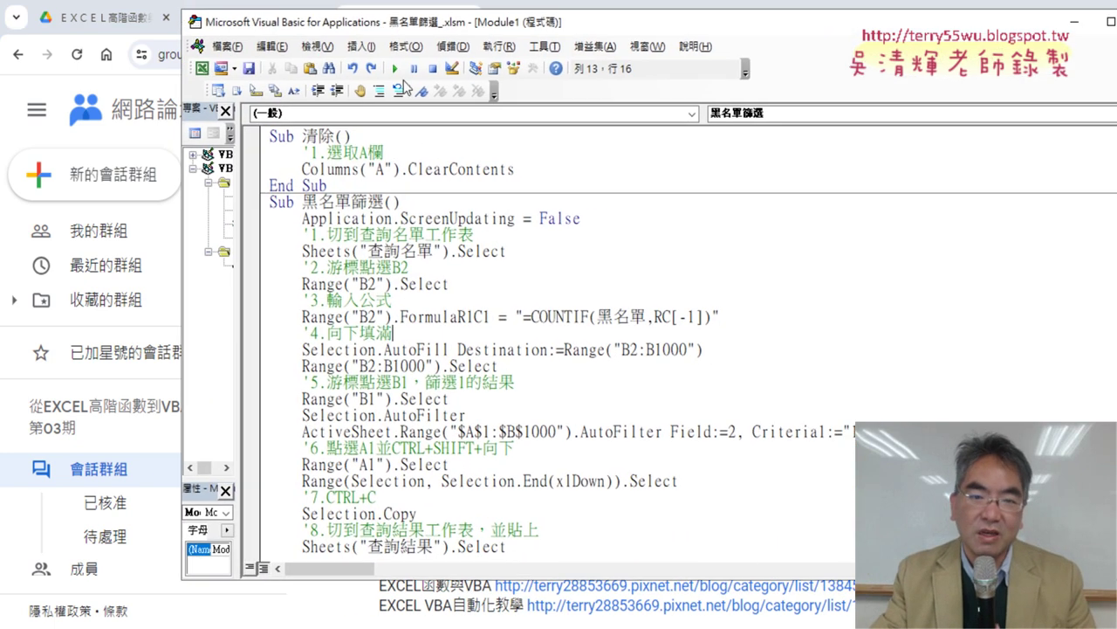
scroll(463, 302, down, 1)
scroll(503, 262, down, 1)
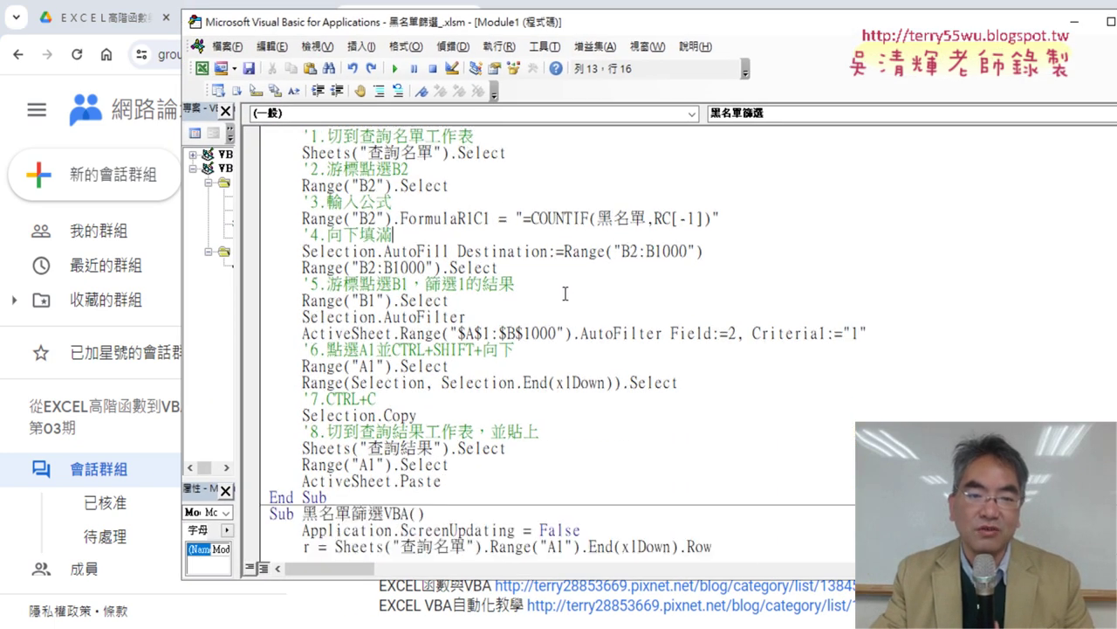
scroll(561, 294, down, 4)
scroll(560, 292, up, 4)
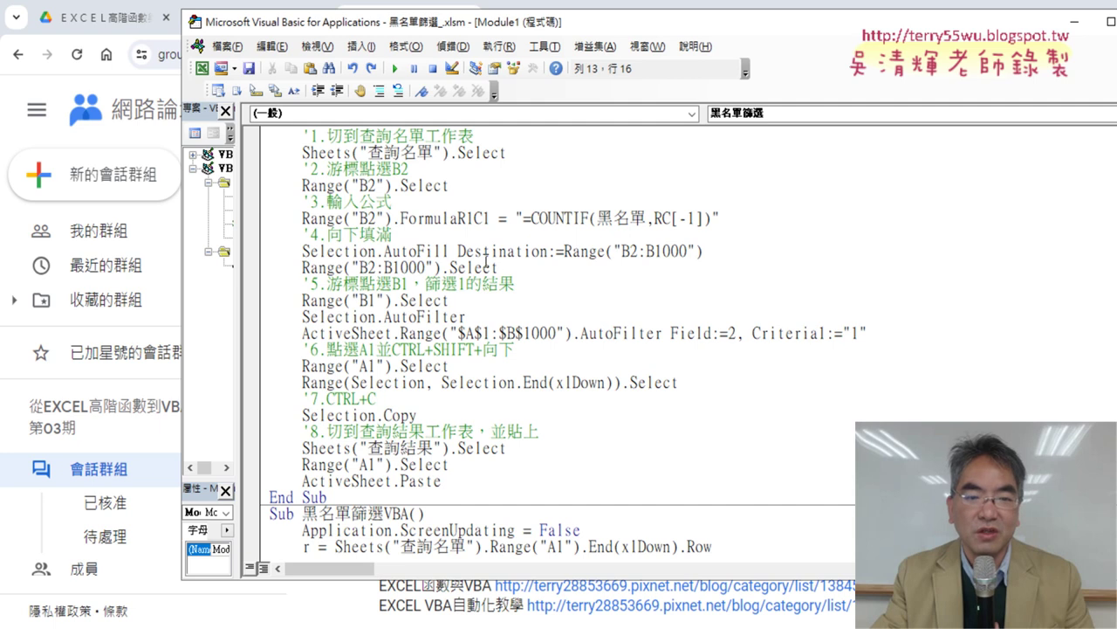
scroll(487, 261, down, 4)
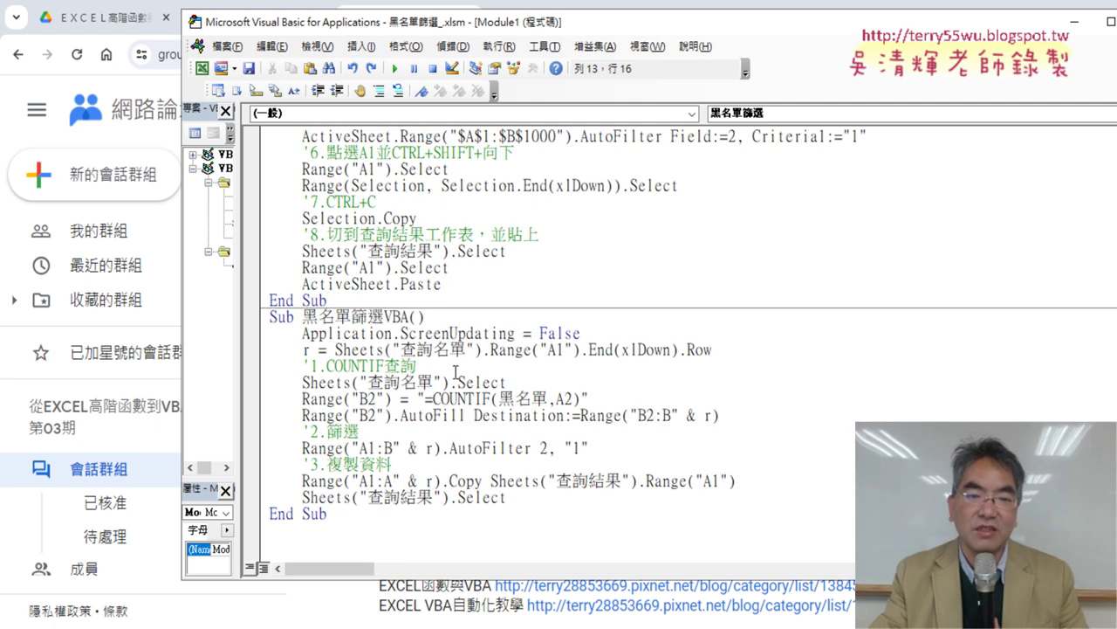
drag(319, 367, 427, 368)
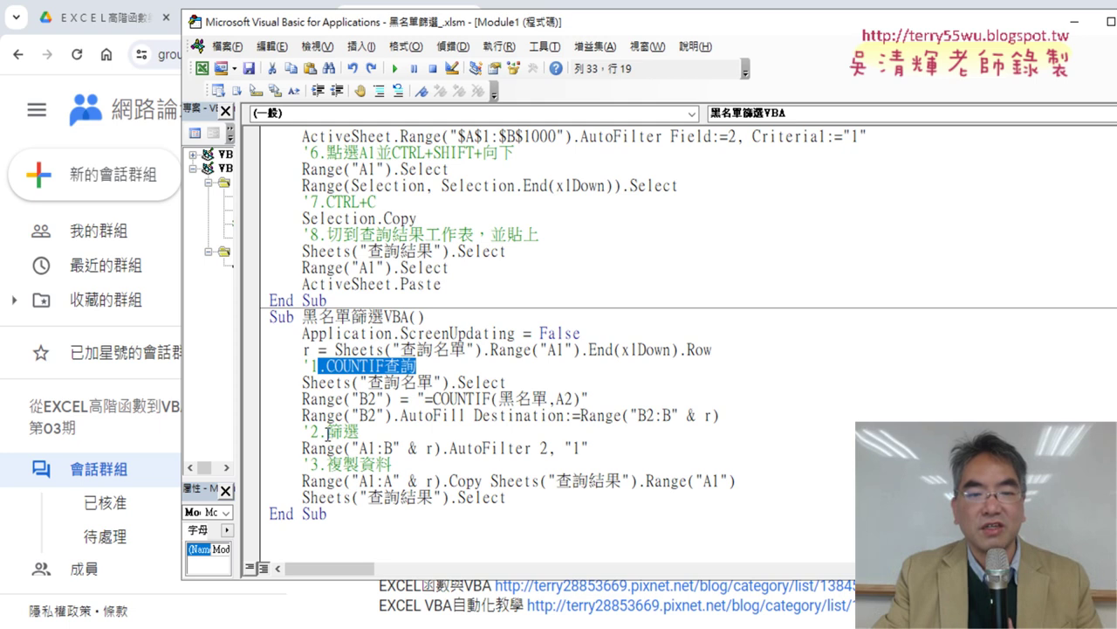
mouse_move(326, 431)
mouse_down()
mouse_move(358, 431)
mouse_move(391, 463)
mouse_up()
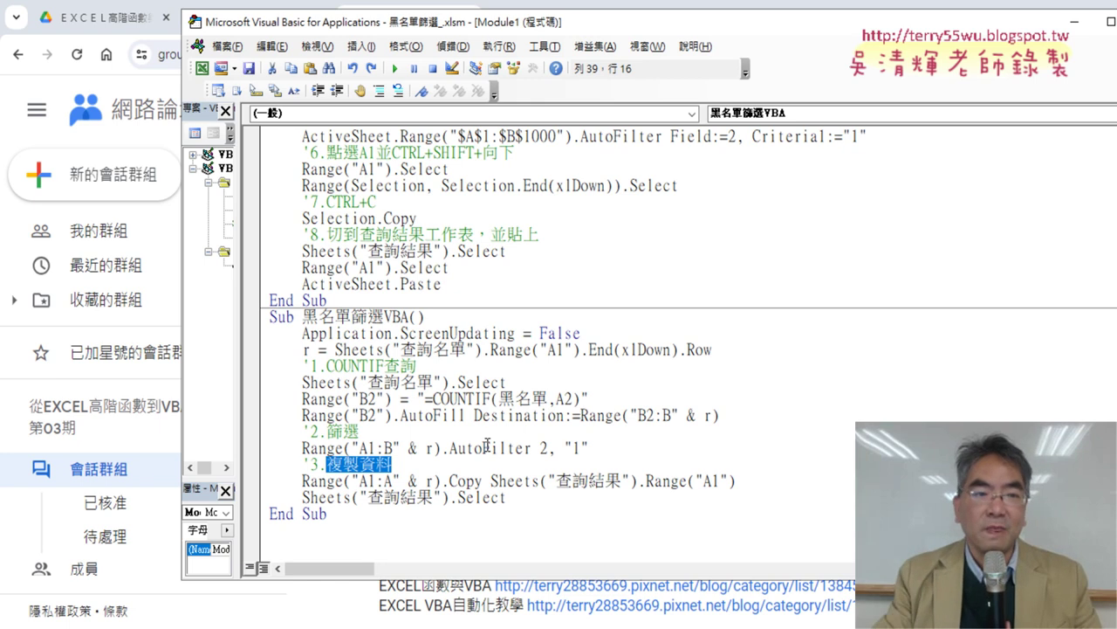
drag(594, 21, 918, 35)
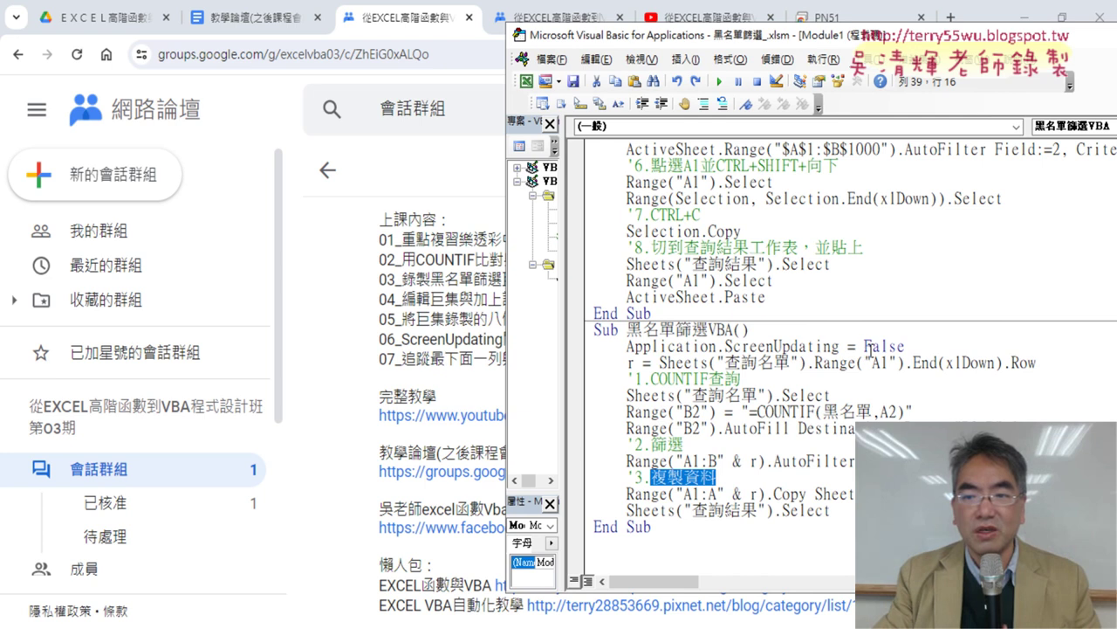
Highlight ScreenUpdating and then = False in the Application.ScreenUpdating = False line.
drag(906, 346, 633, 347)
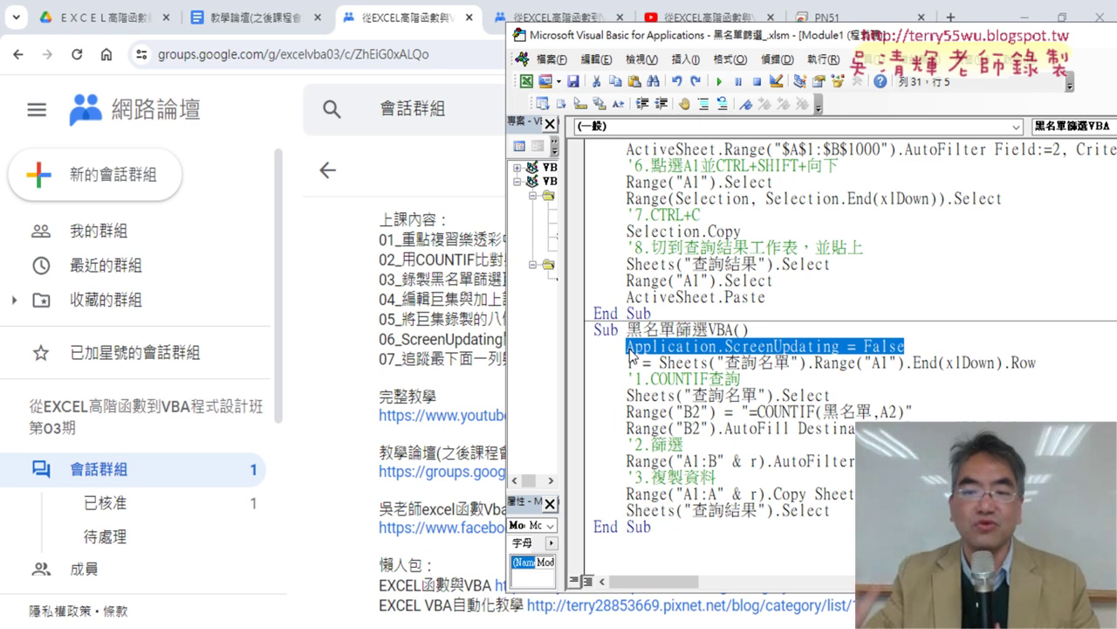
click(709, 347)
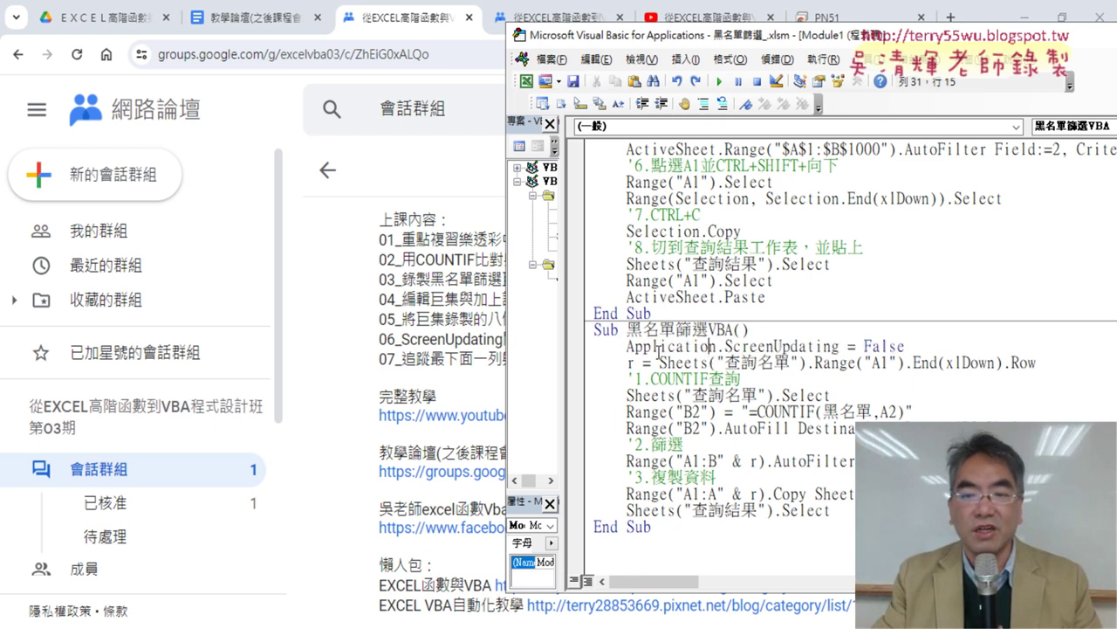
click(629, 347)
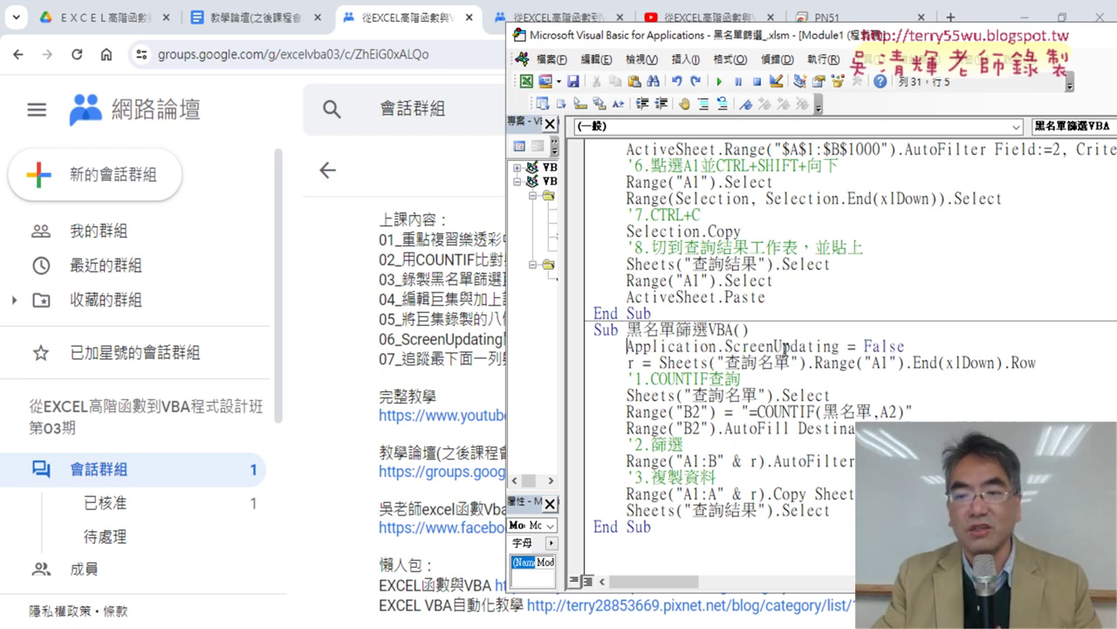
drag(840, 347, 725, 347)
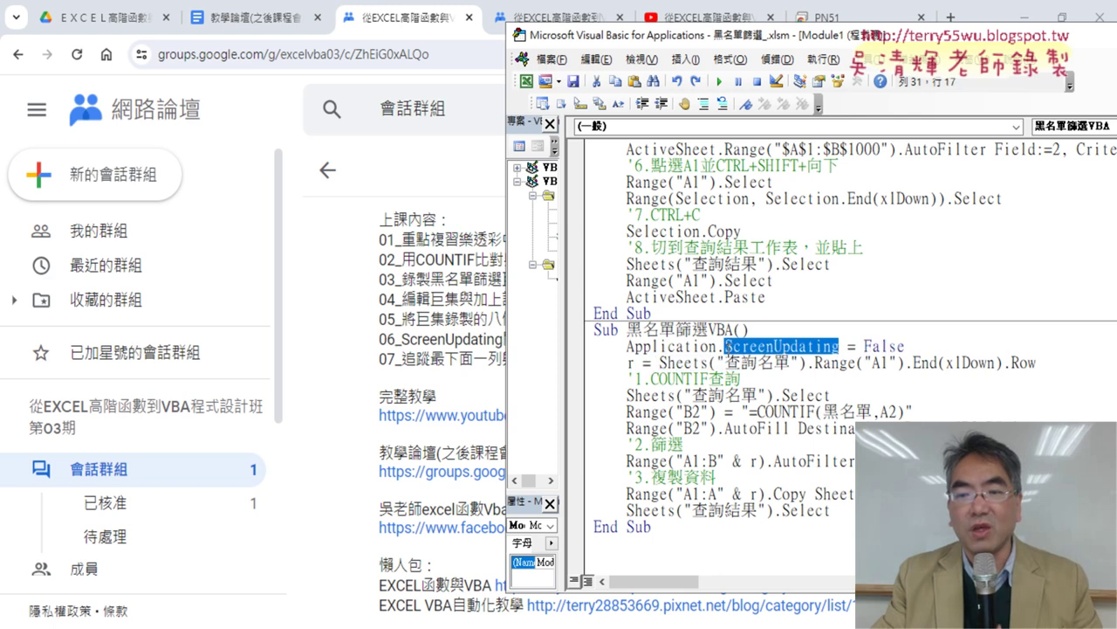
drag(906, 347, 849, 347)
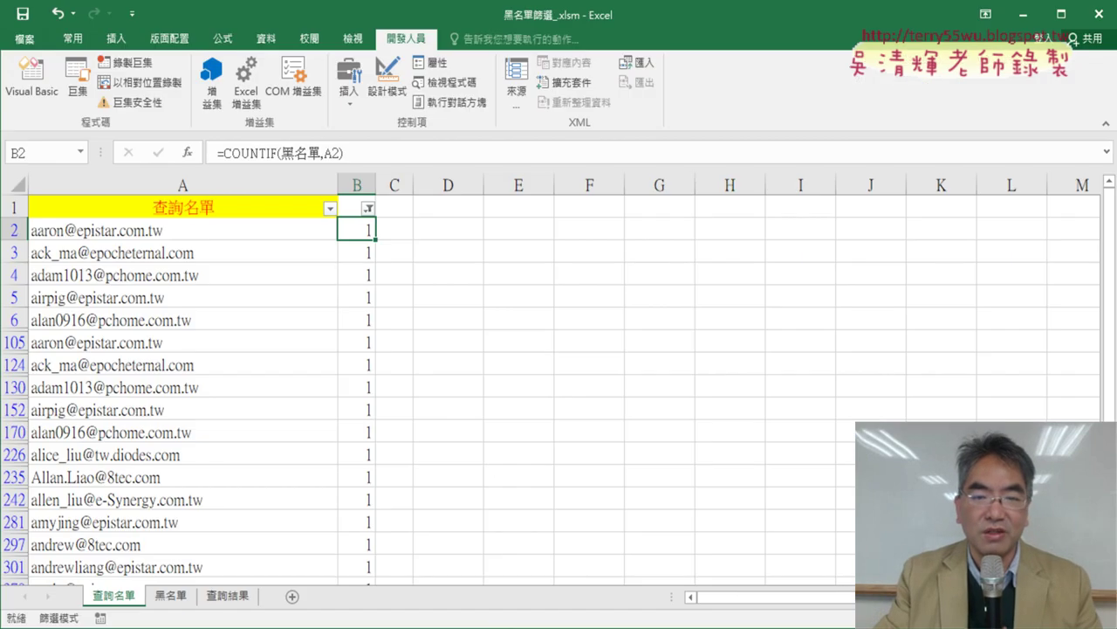
On the 查詢結果 sheet, run 黑名單篩選 and then 黑名單篩選VBA, clearing the results after each.
click(218, 596)
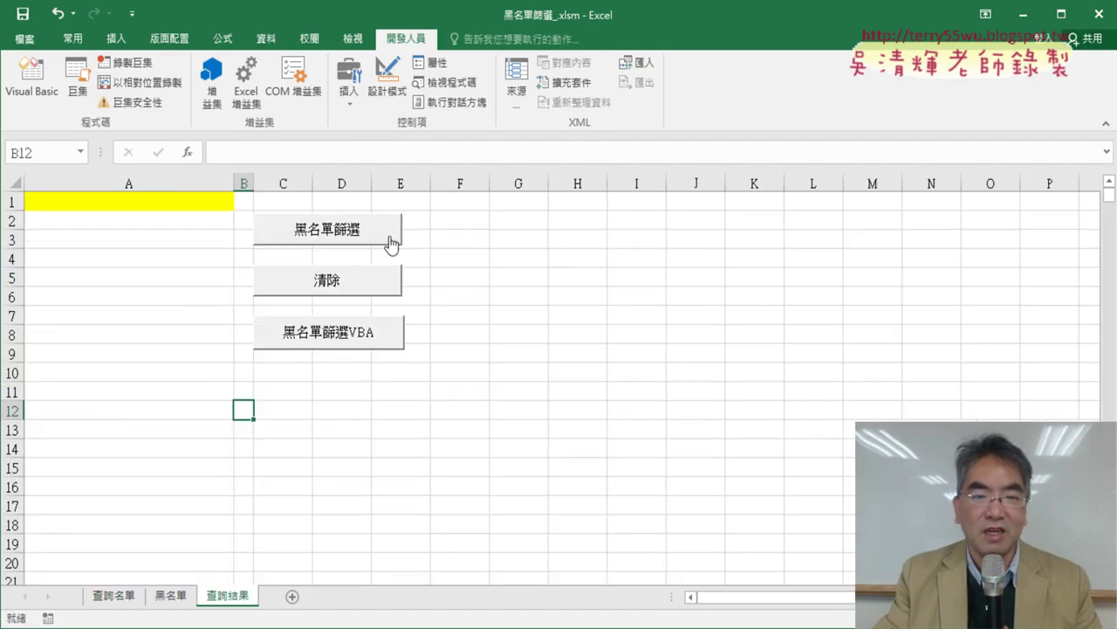
click(335, 235)
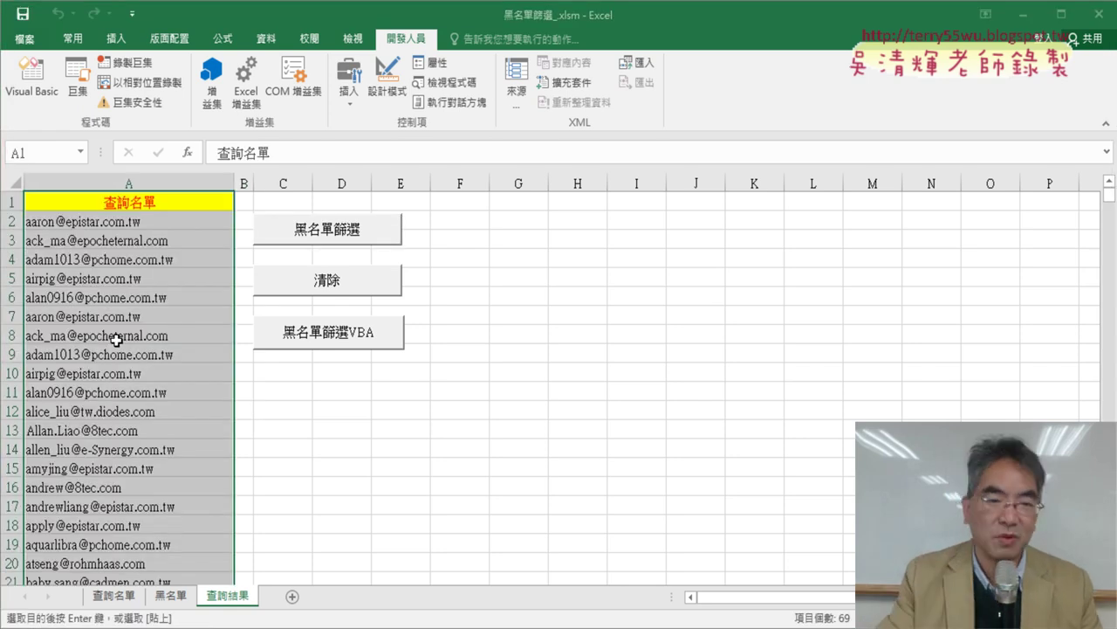
click(337, 288)
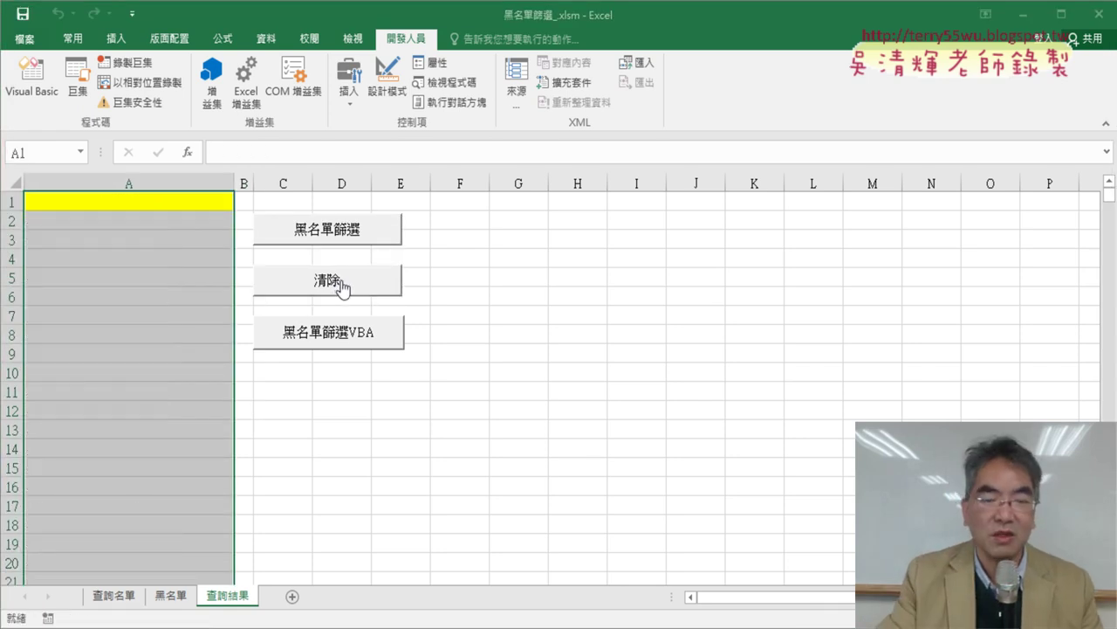
click(338, 334)
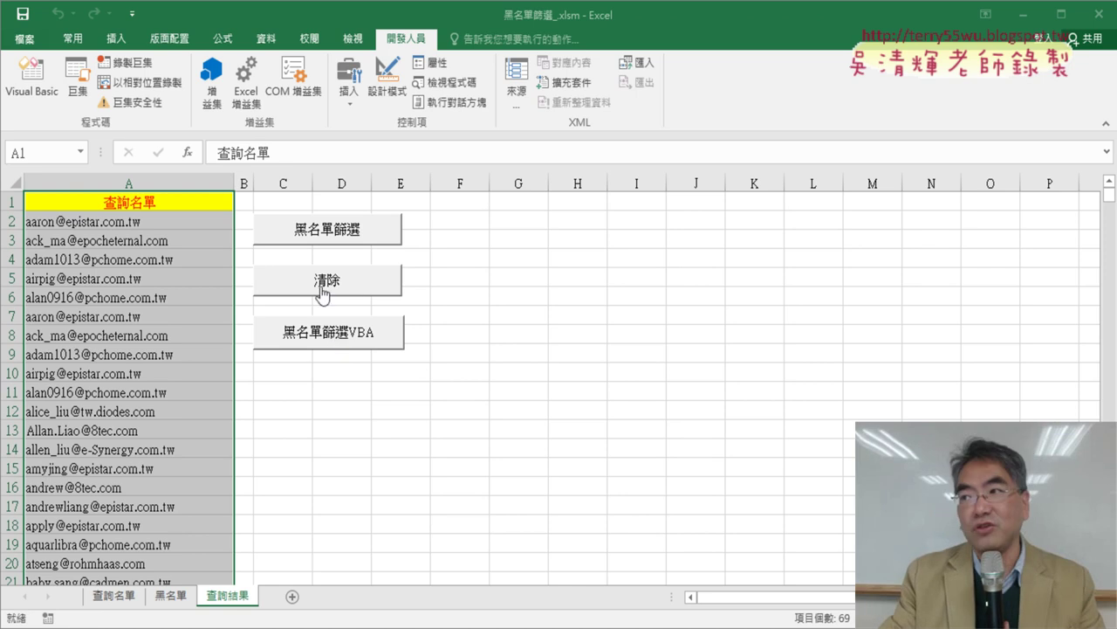
click(322, 291)
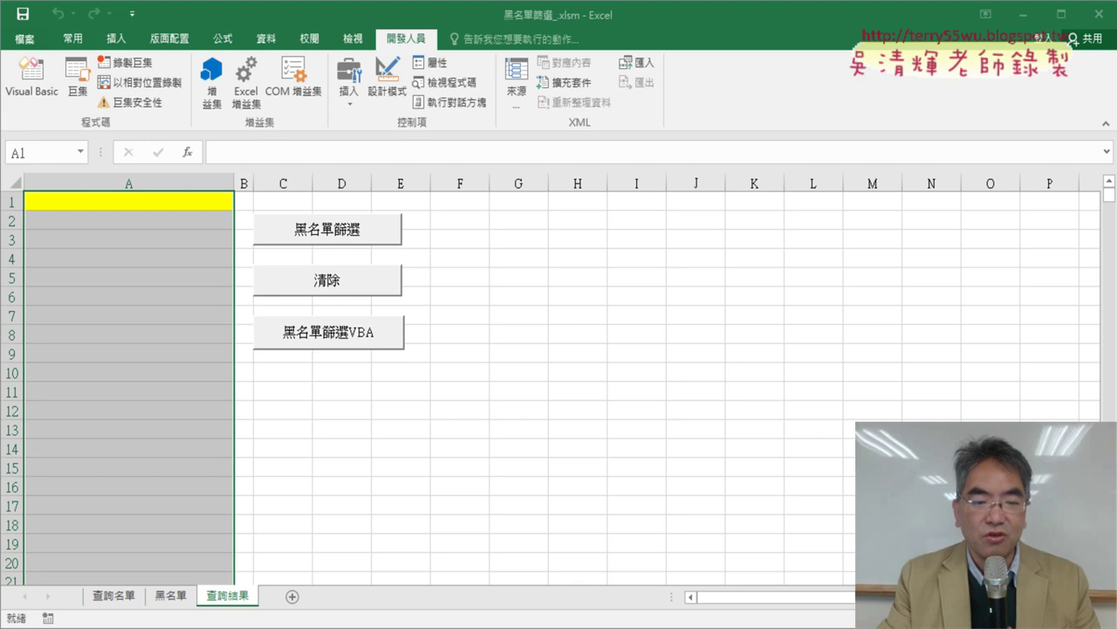
click(309, 572)
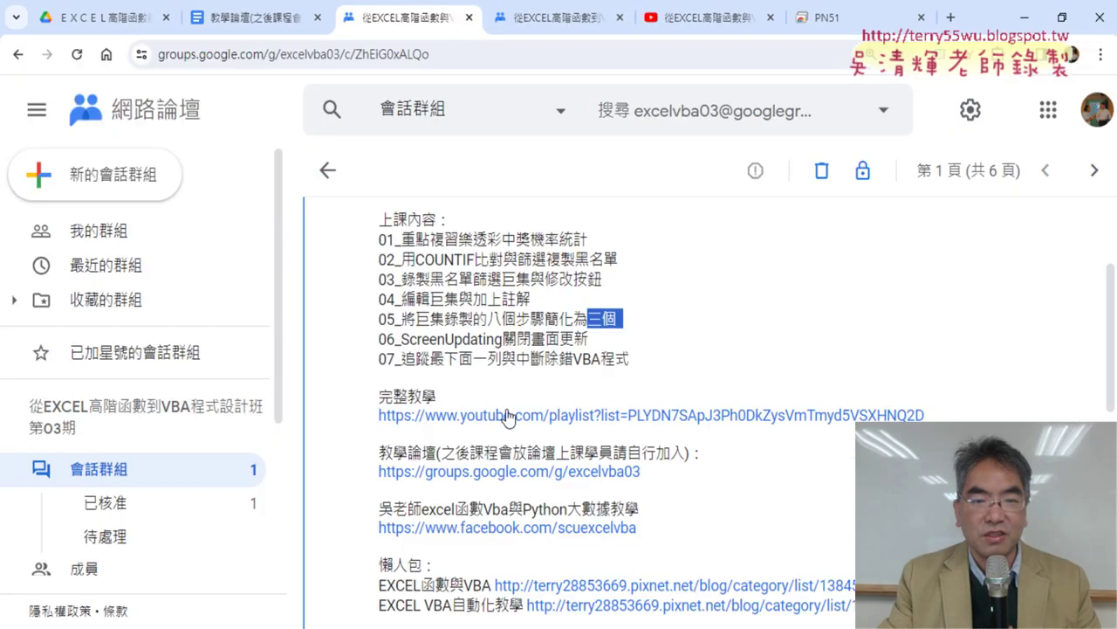
Browse the post's seven-lesson YouTube playlist, then close the three extra tabs.
scroll(508, 418, up, 2)
scroll(573, 455, down, 2)
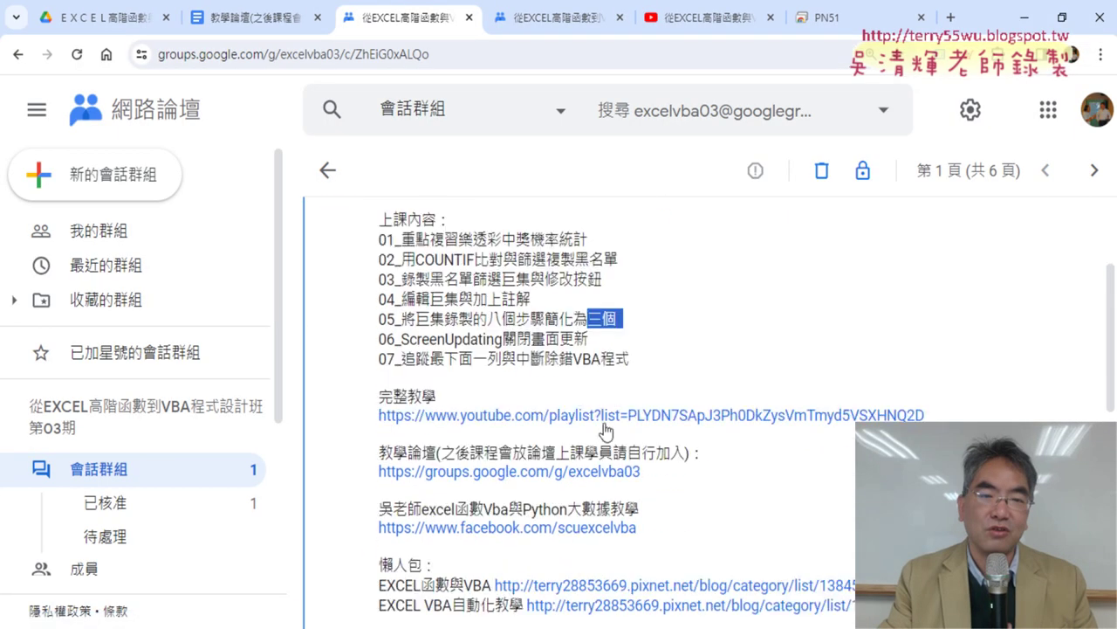
click(607, 416)
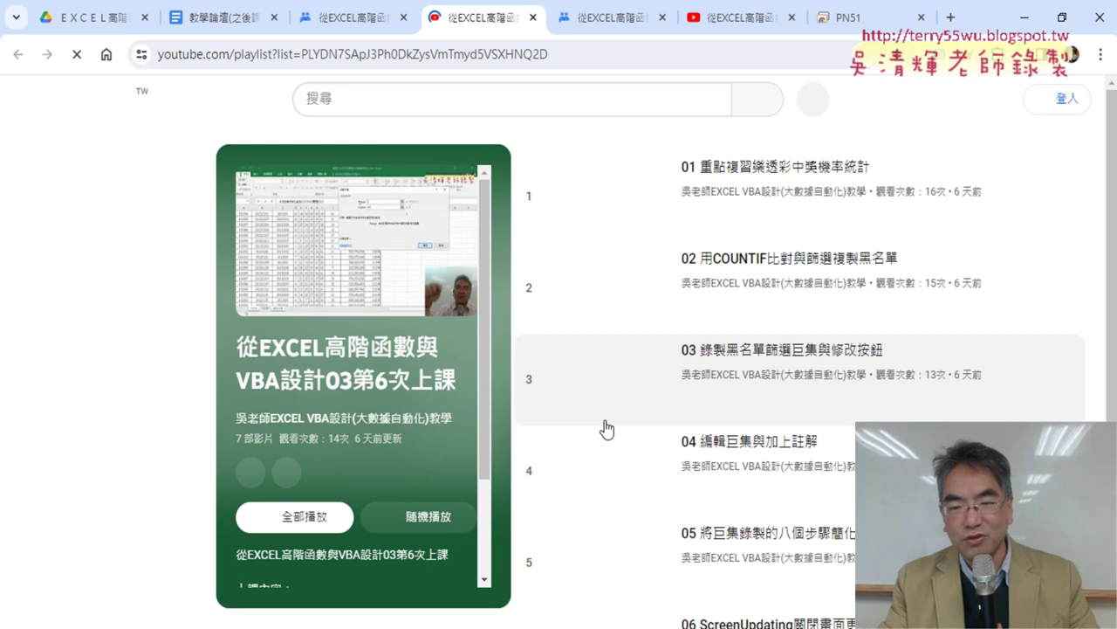
scroll(721, 324, down, 3)
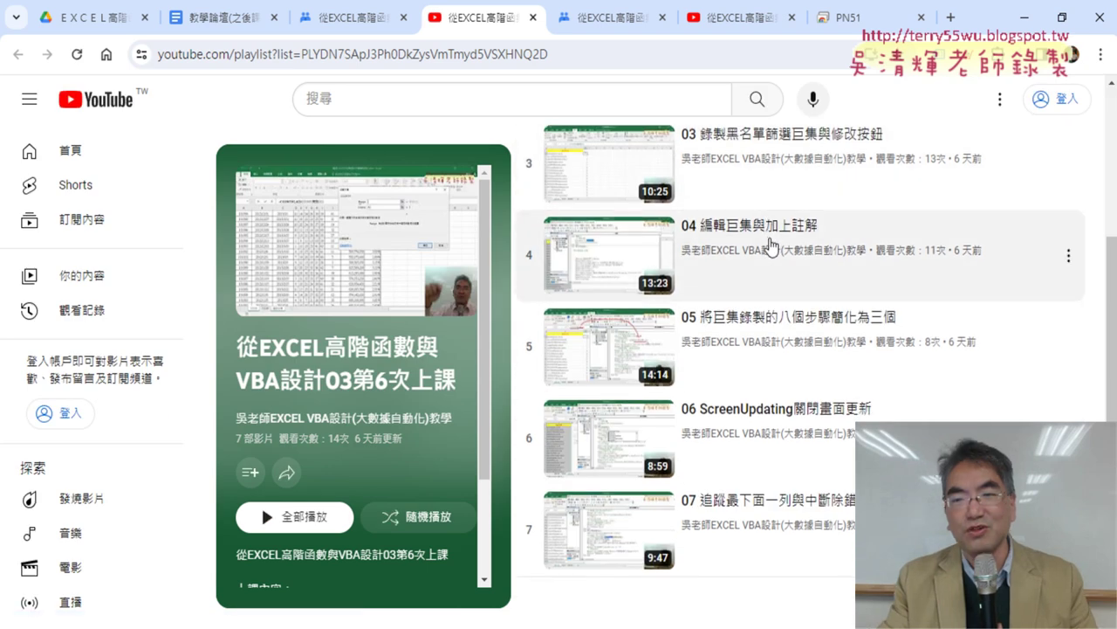
scroll(771, 245, up, 1)
scroll(770, 244, up, 2)
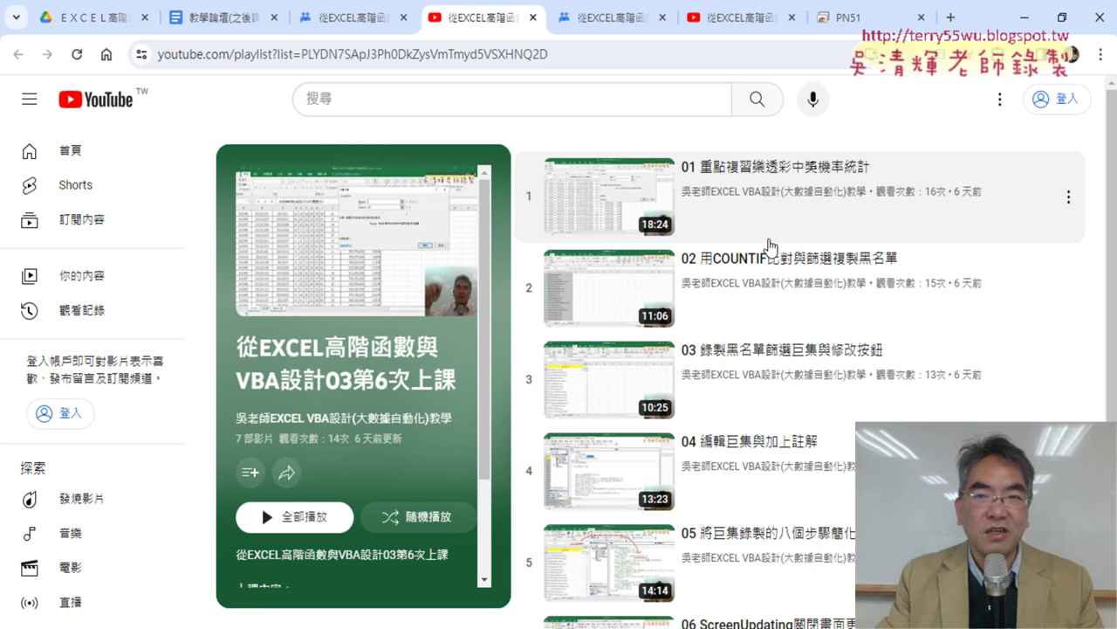
click(534, 17)
click(534, 18)
click(533, 17)
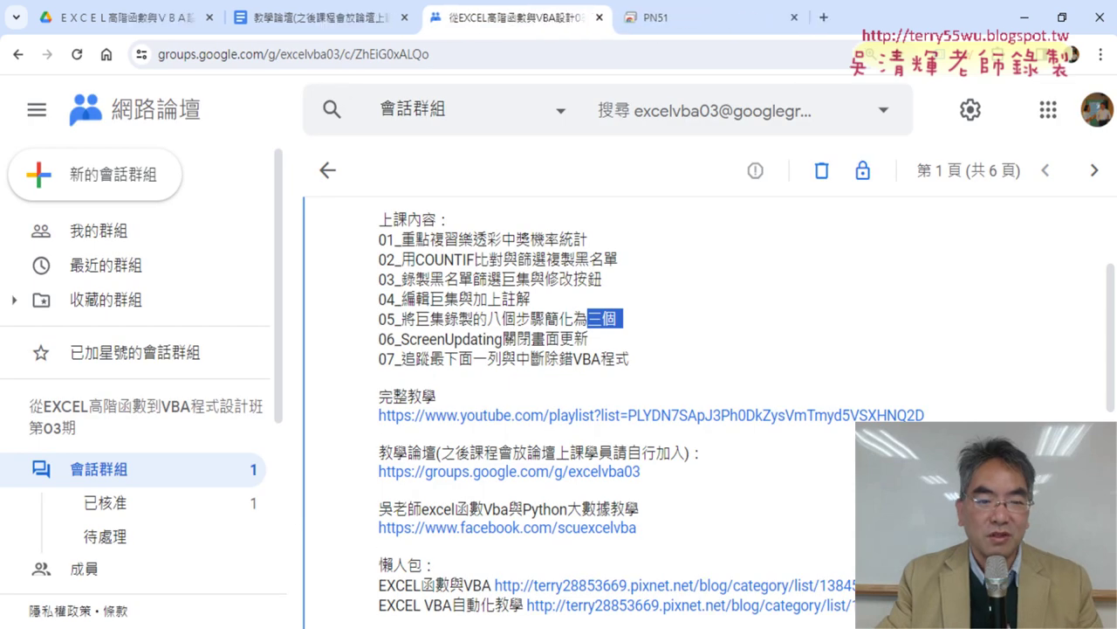
Open 007產線人員工資之和.xlsx from the 04數學函數 example folder.
key(alt+Tab)
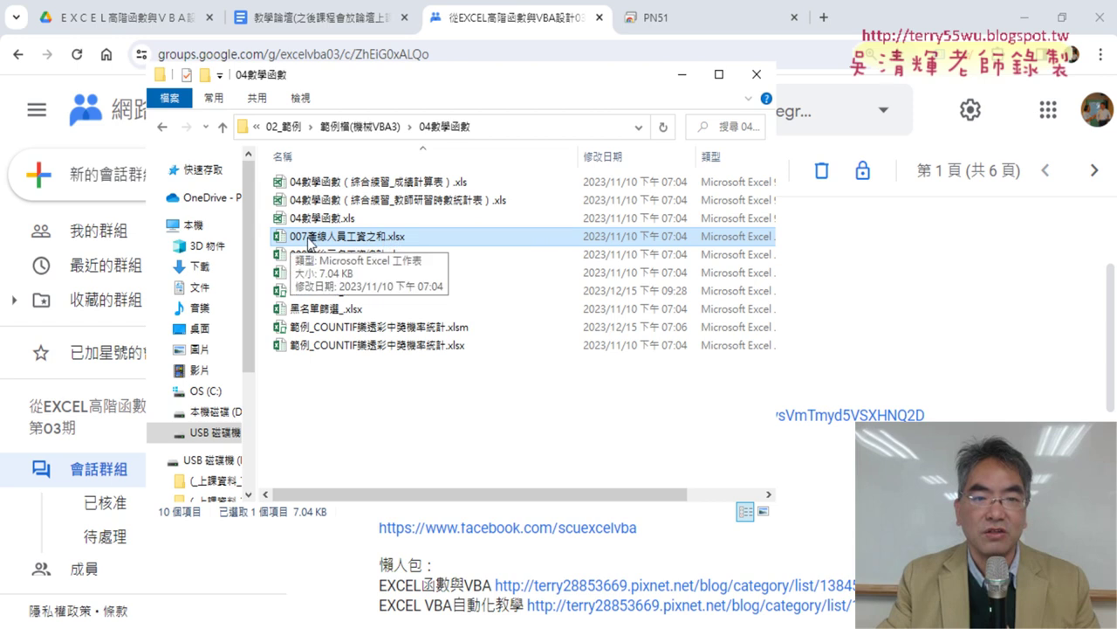
double_click(428, 238)
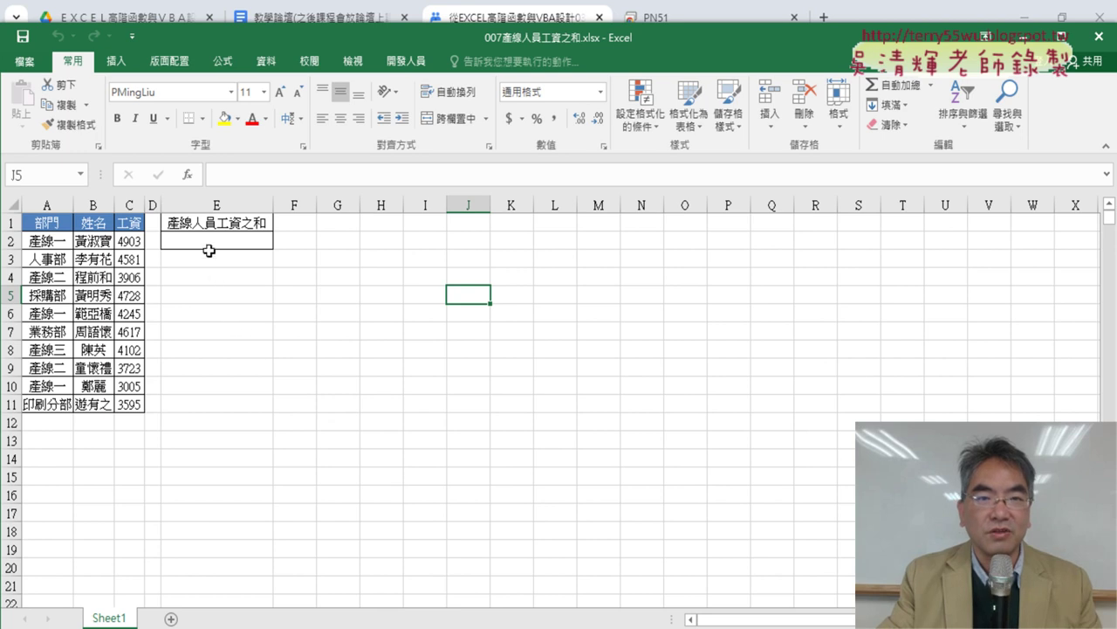
Maximize the workbook window, zoom in on the table, and select the 部門 column A.
double_click(434, 38)
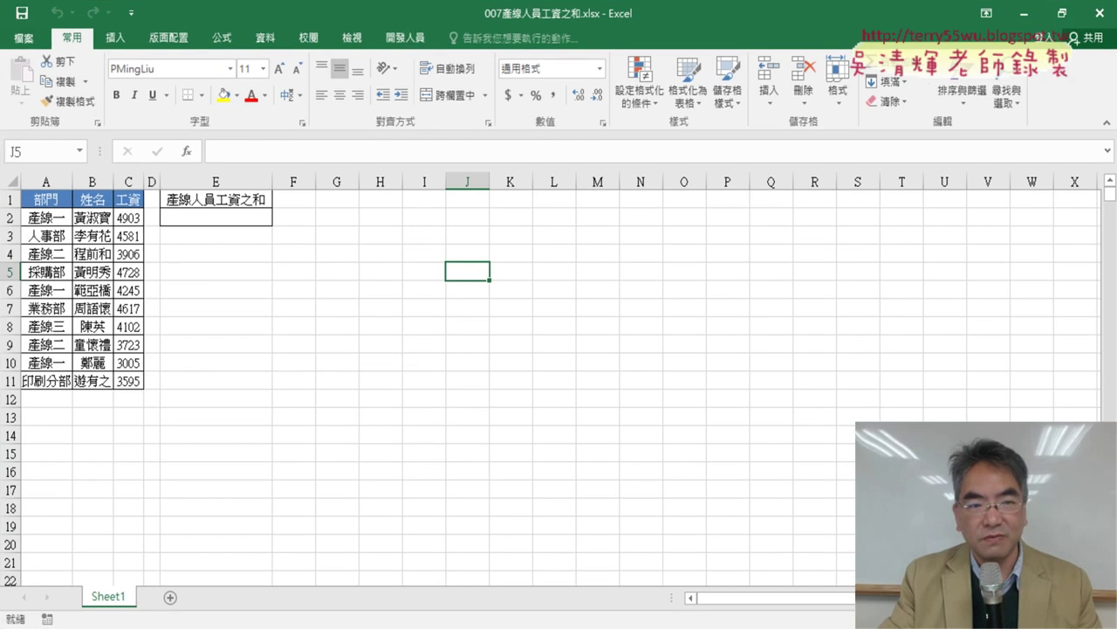
scroll(616, 439, up, 3)
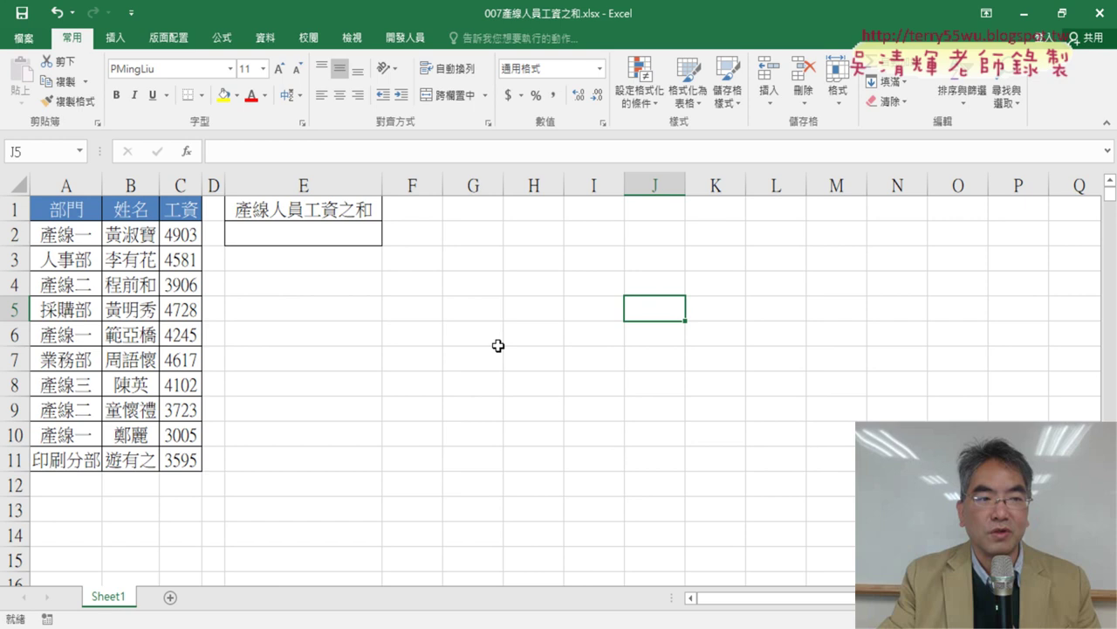
click(59, 175)
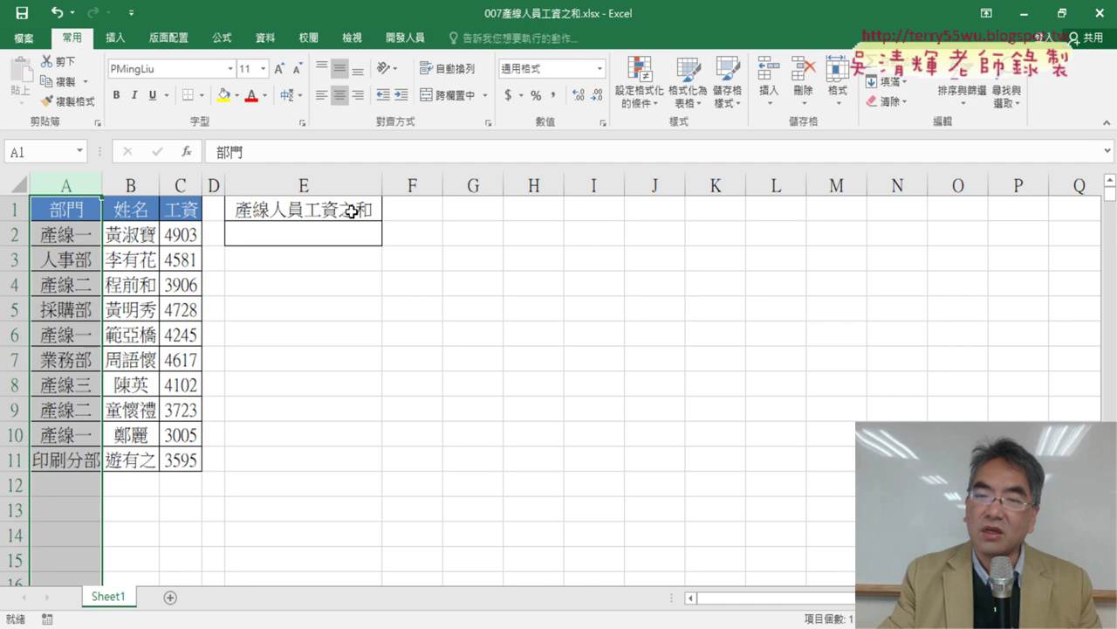
Edit the E1 heading by removing 工資之和 and typing 數量 in Zhuyin.
double_click(317, 211)
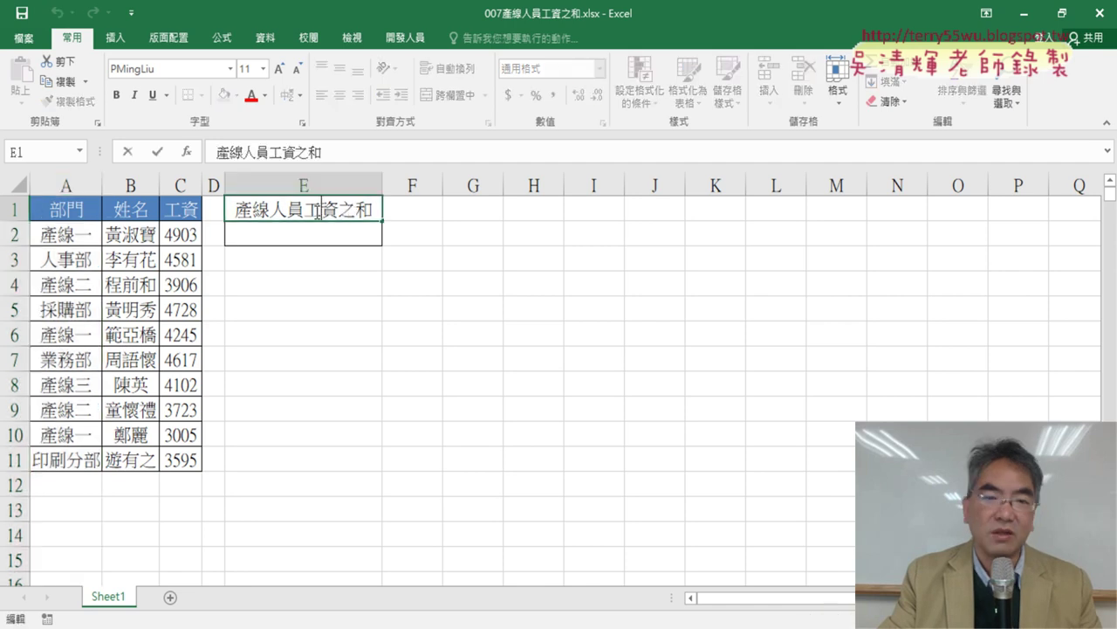
drag(310, 210, 340, 209)
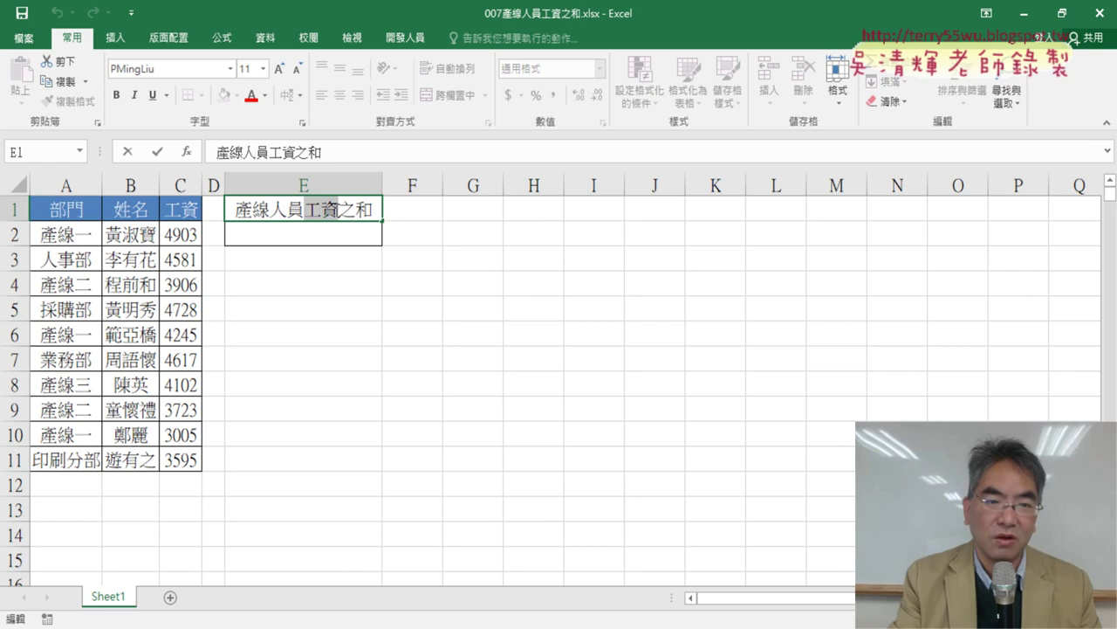
key(Delete)
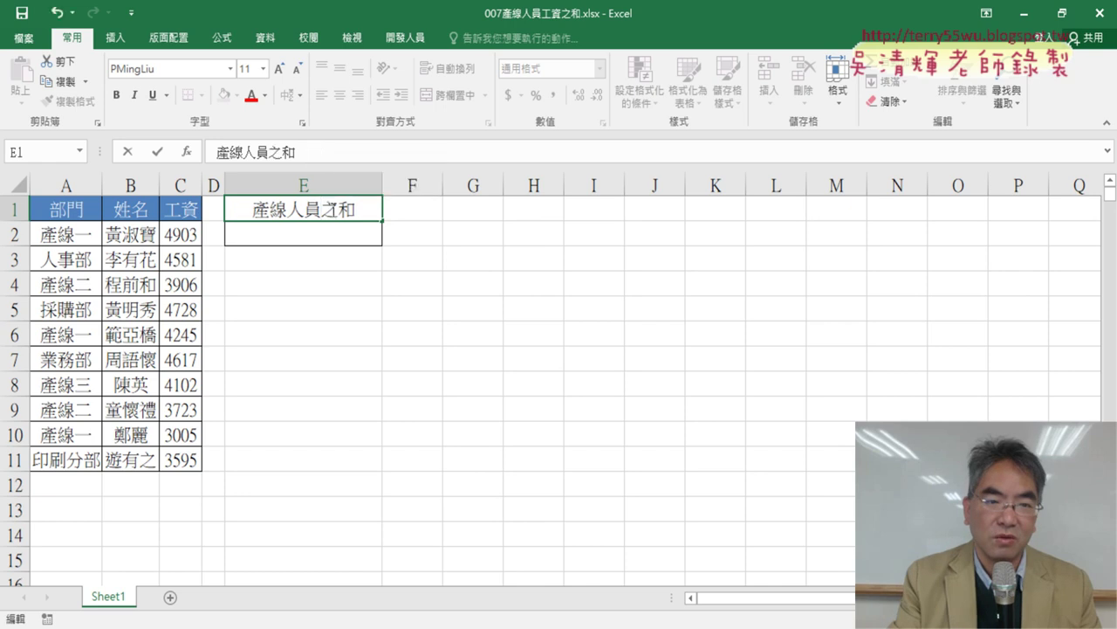
click(339, 209)
key(Delete)
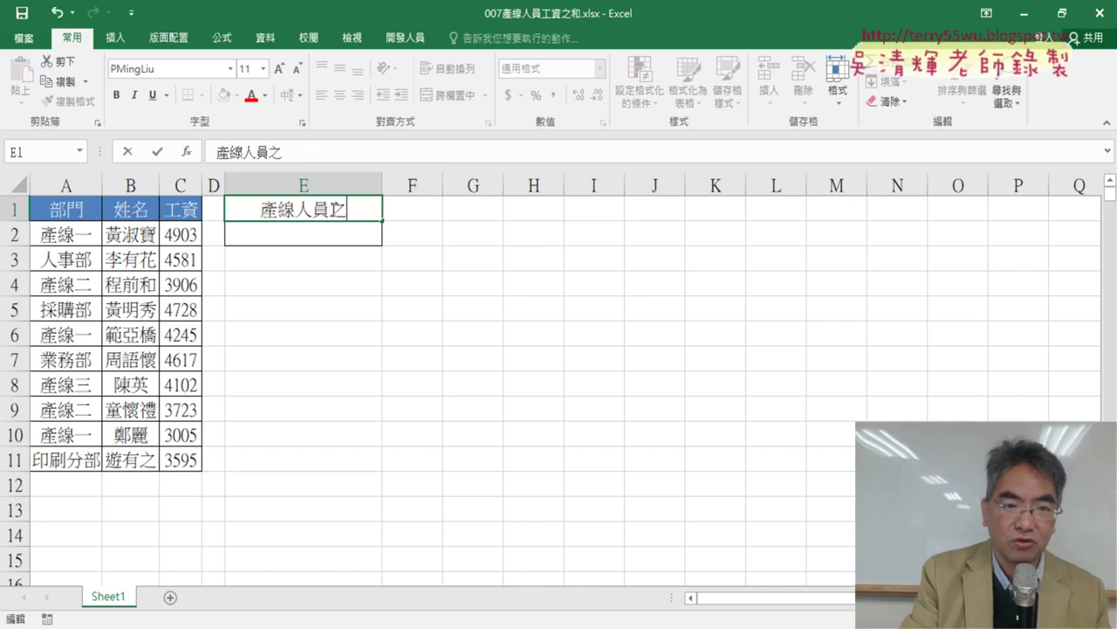
text(ㄕ)
key(BackSpace)
key(BackSpace)
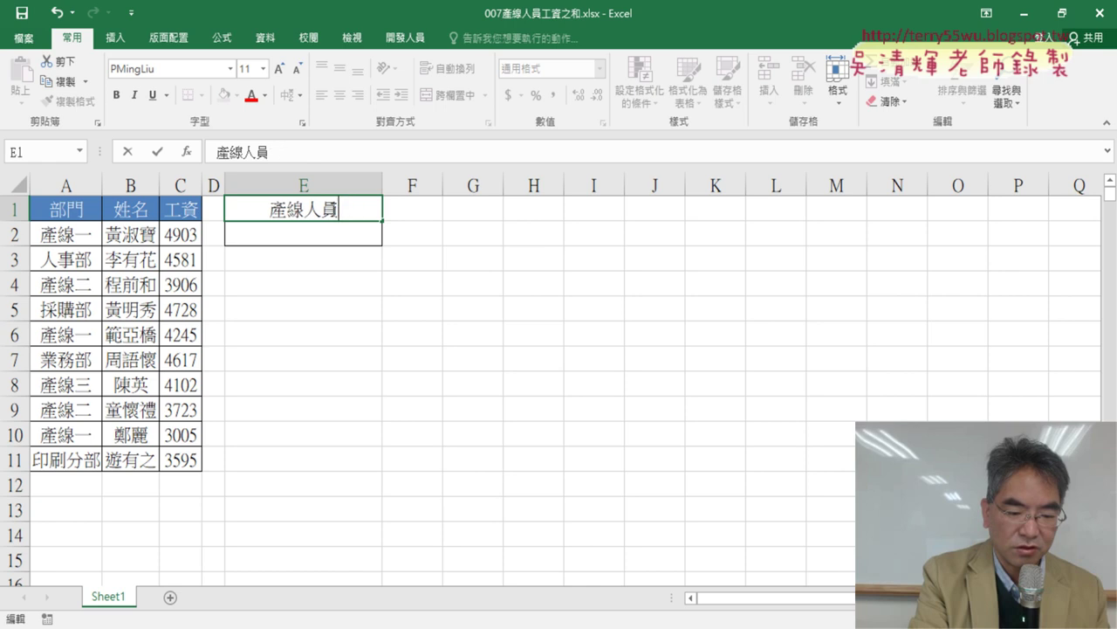
text(ㄕㄨˋ)
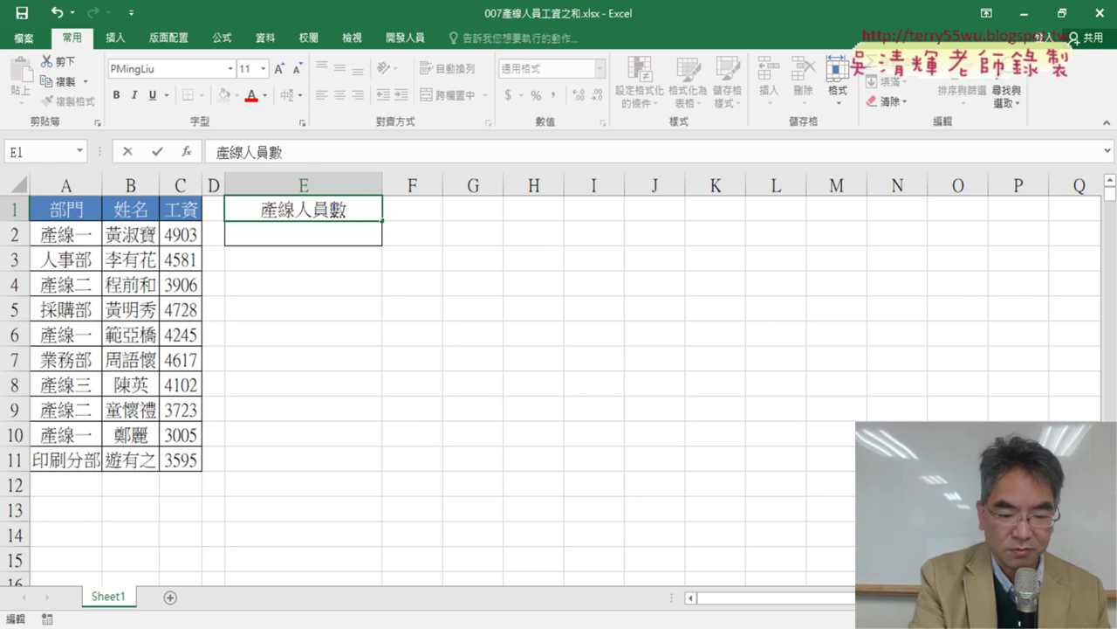
text(ㄌㄧㄤˋ)
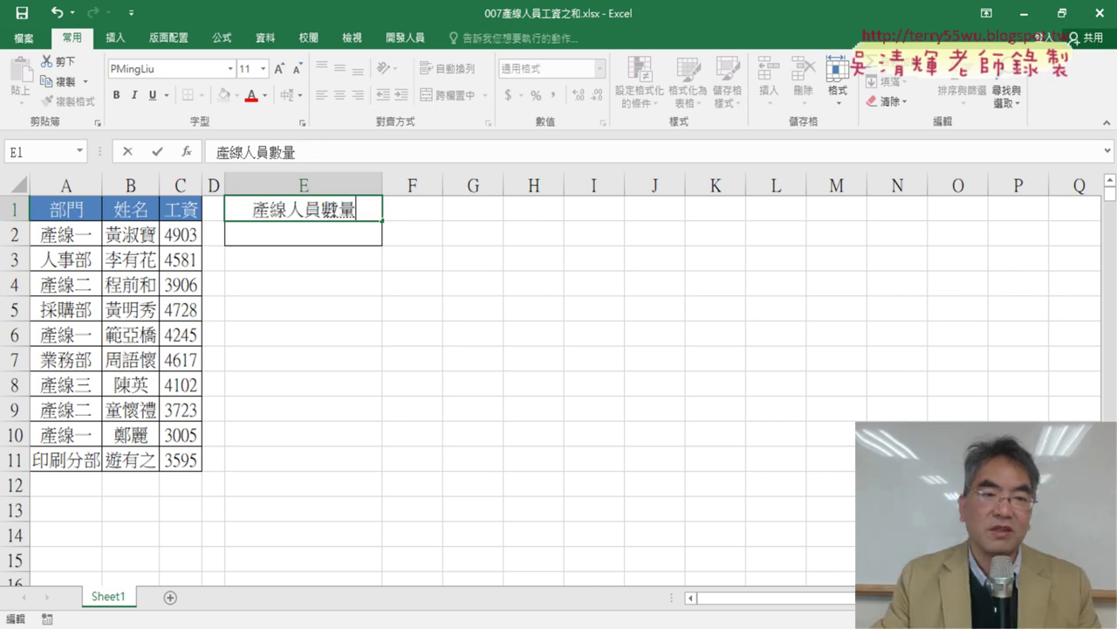
Confirm the 產線人員數量 heading, review the 產線 departments in column A, and select E2.
click(573, 273)
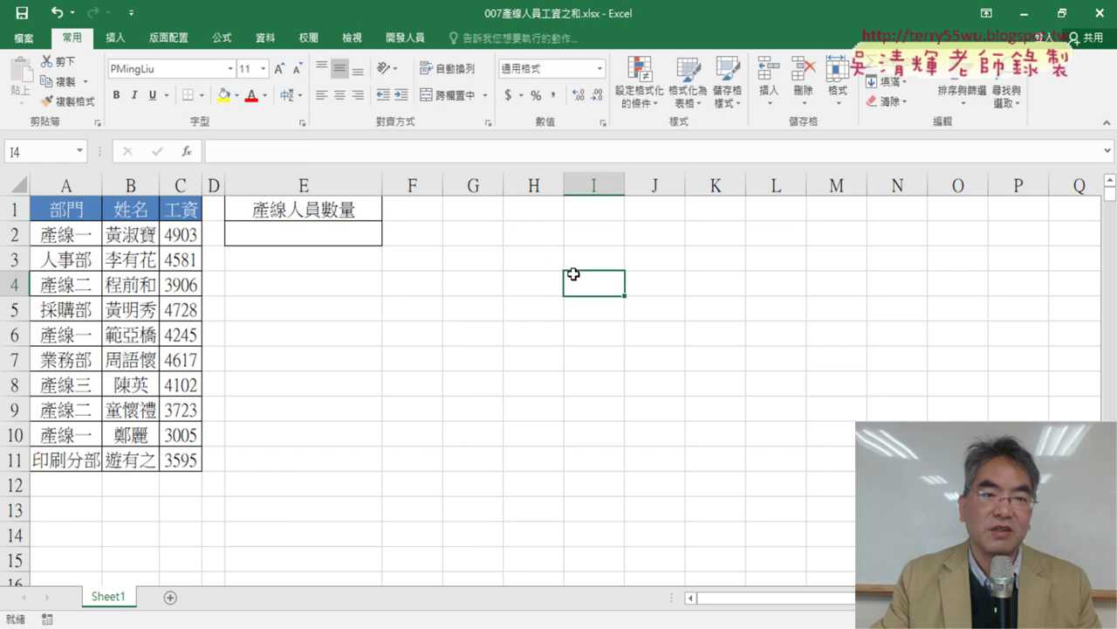
click(68, 236)
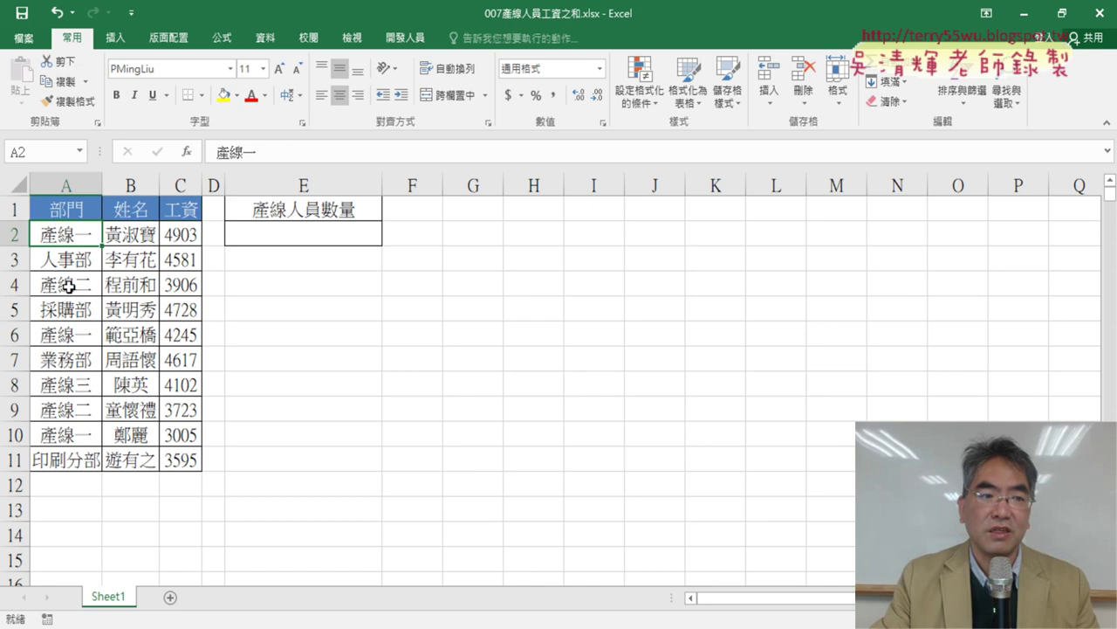
click(63, 286)
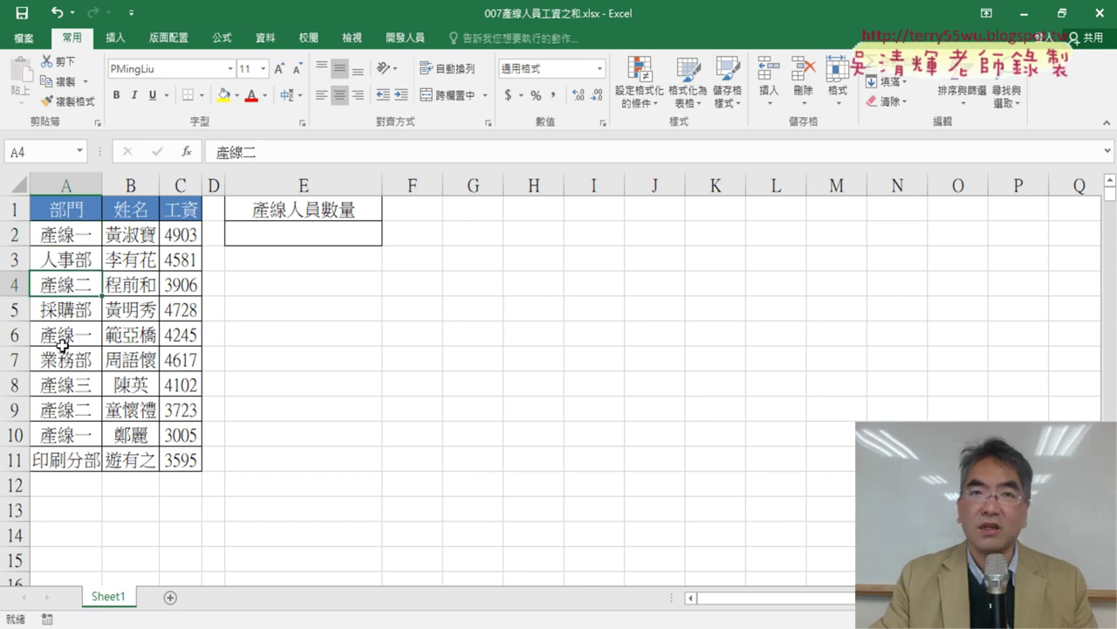
click(77, 390)
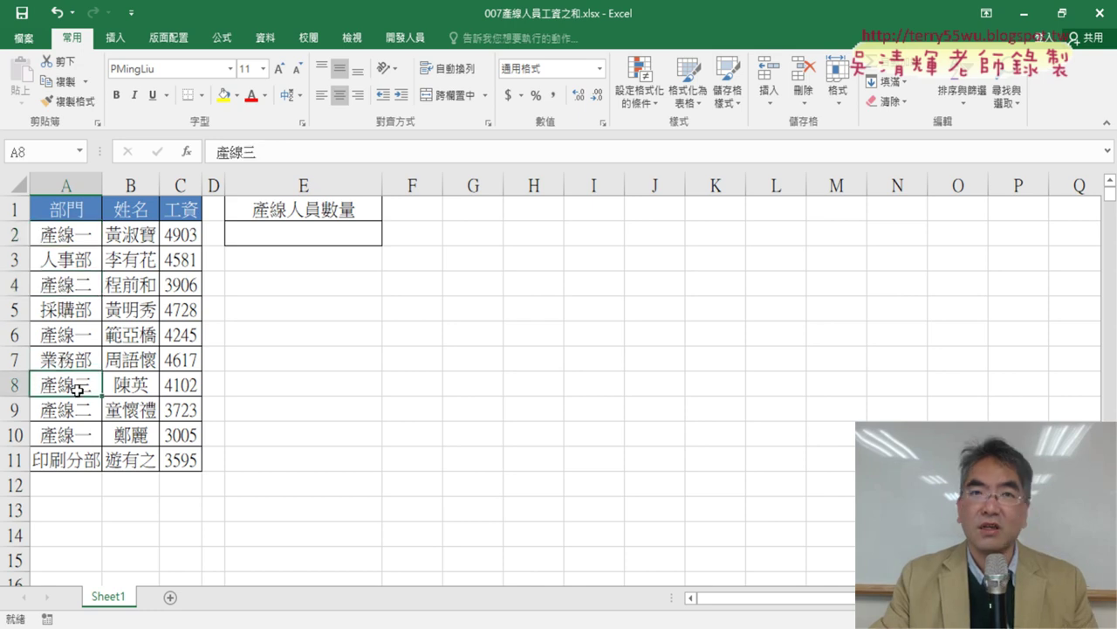
click(75, 432)
click(62, 232)
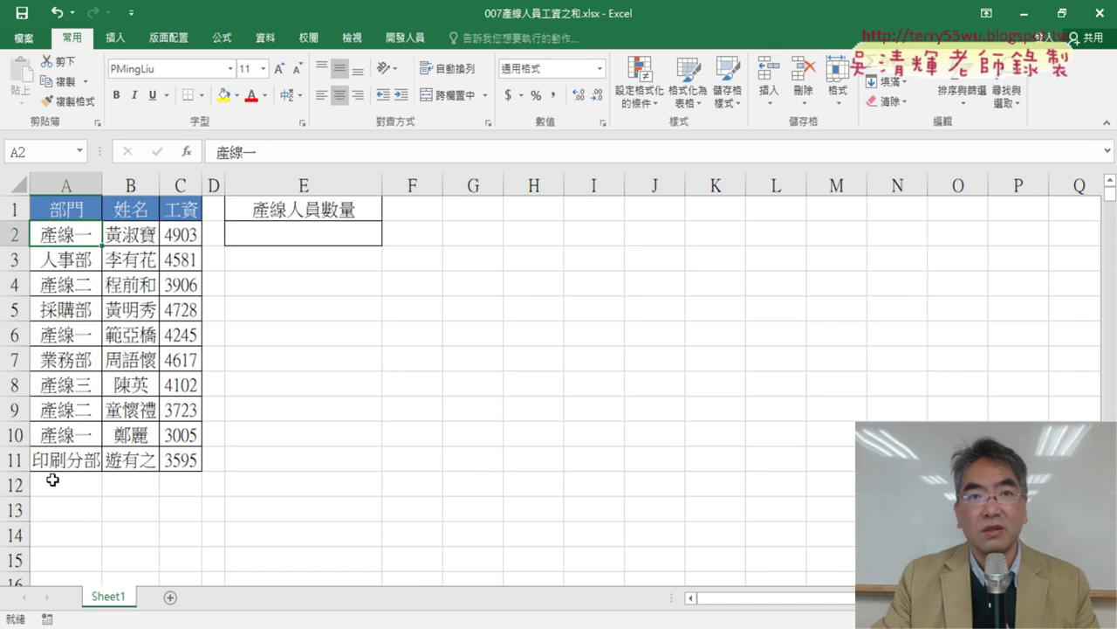
click(316, 232)
Insert a COUNTIF function in E2 with the range A2:A11.
click(186, 151)
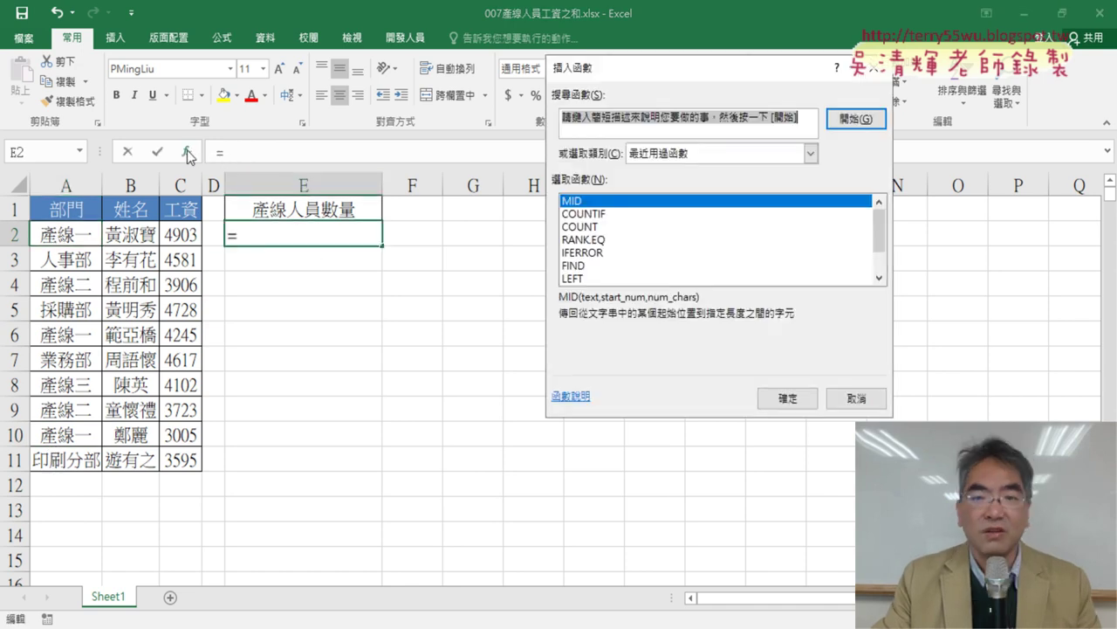
click(620, 215)
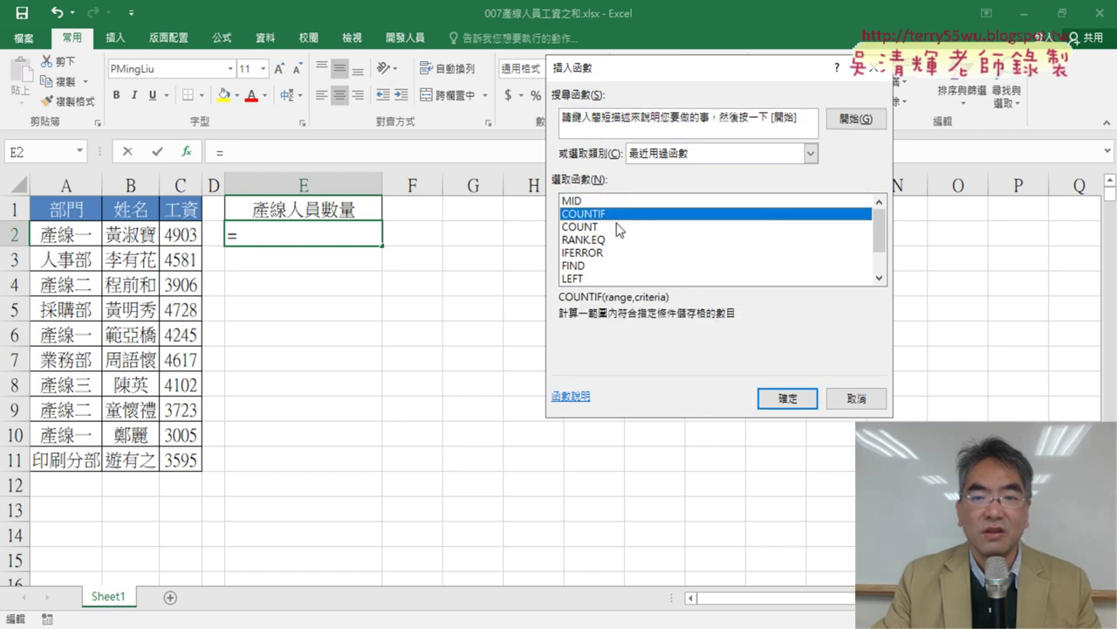
click(787, 398)
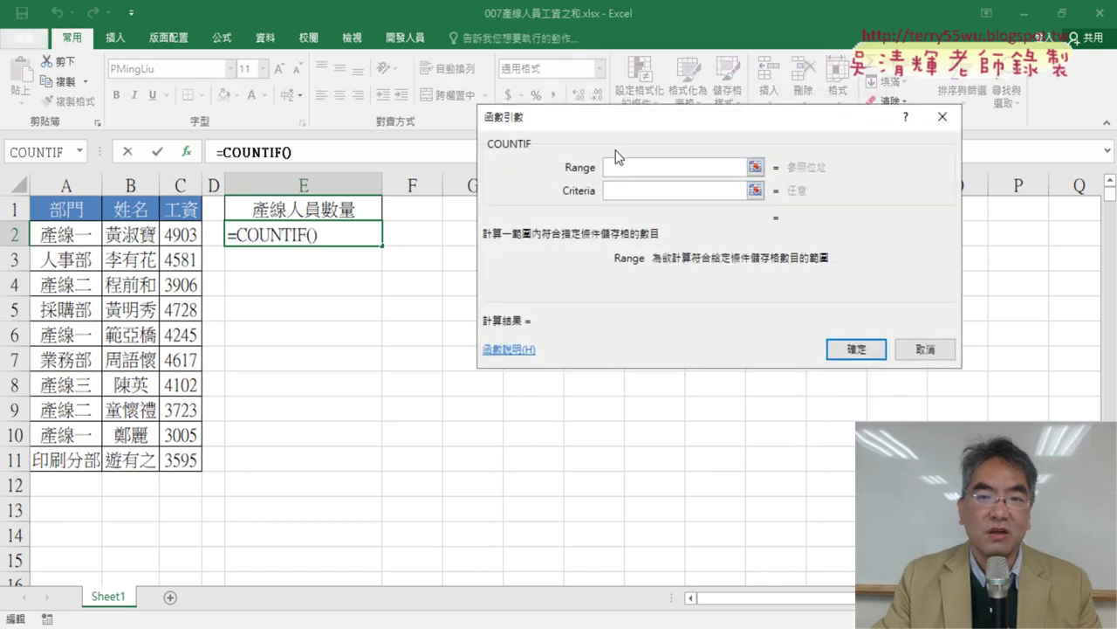
drag(83, 236, 70, 454)
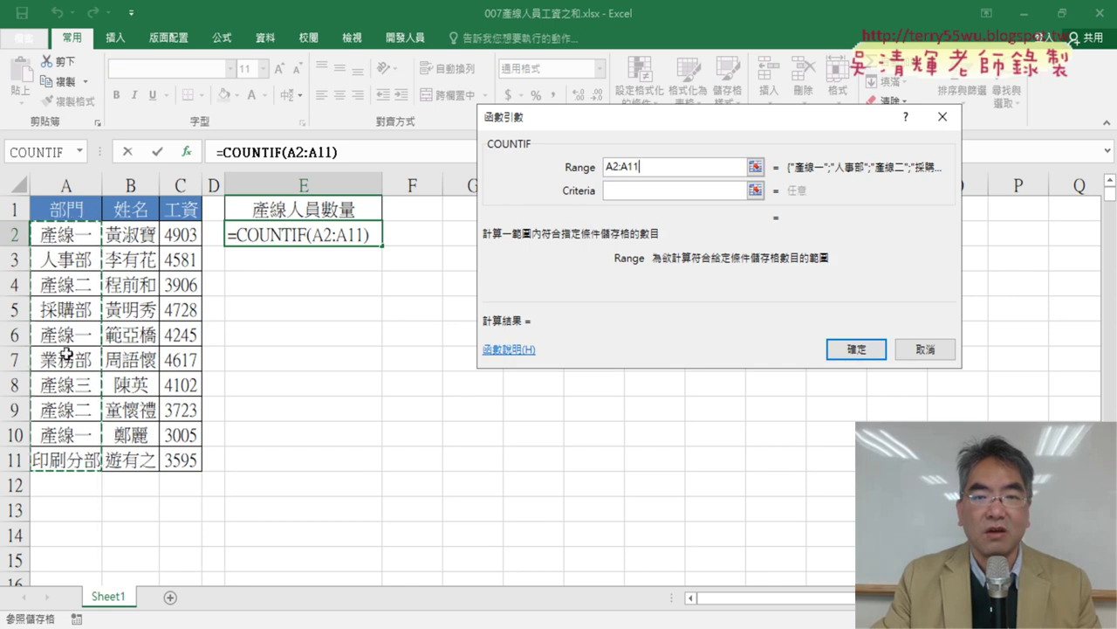
Enter "產線" as the COUNTIF criterion, which currently returns 0.
click(642, 191)
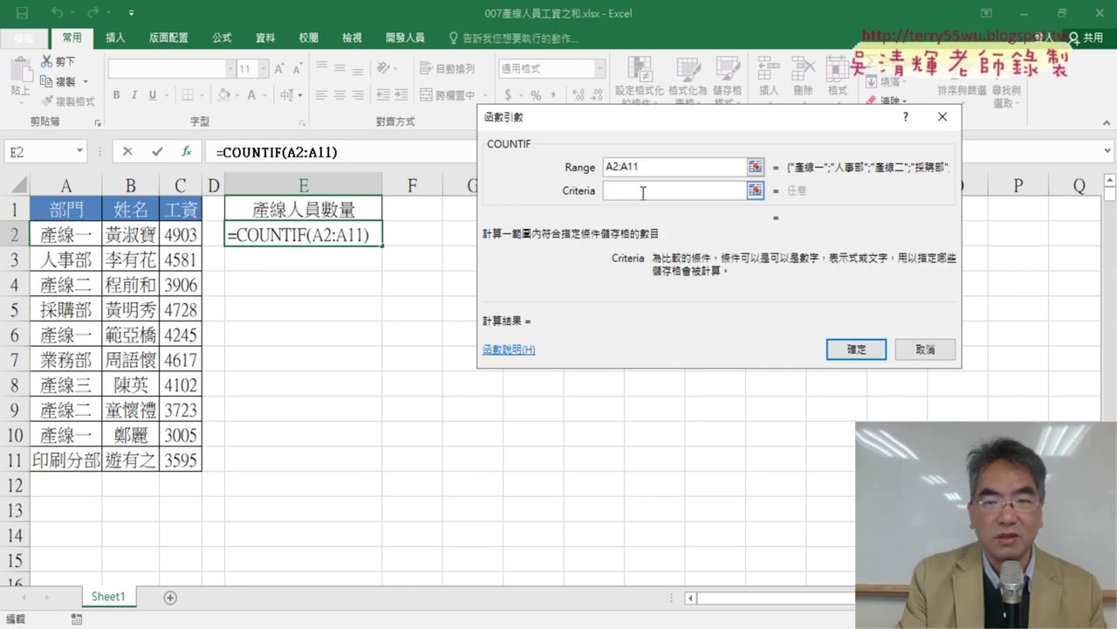
text("")
key(Left)
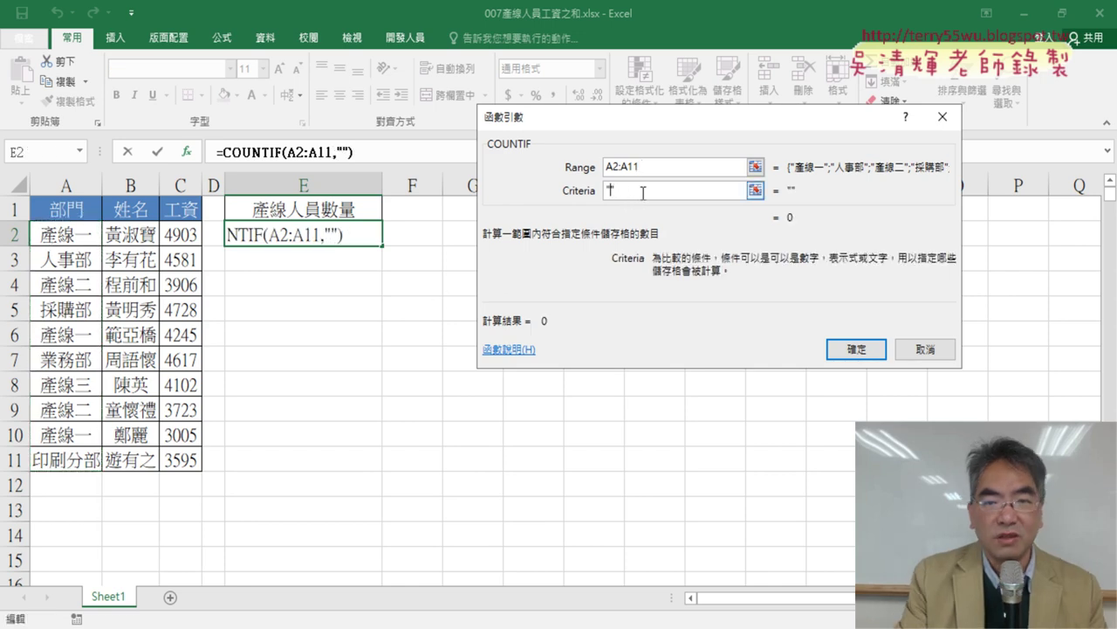
text(.)
key(BackSpace)
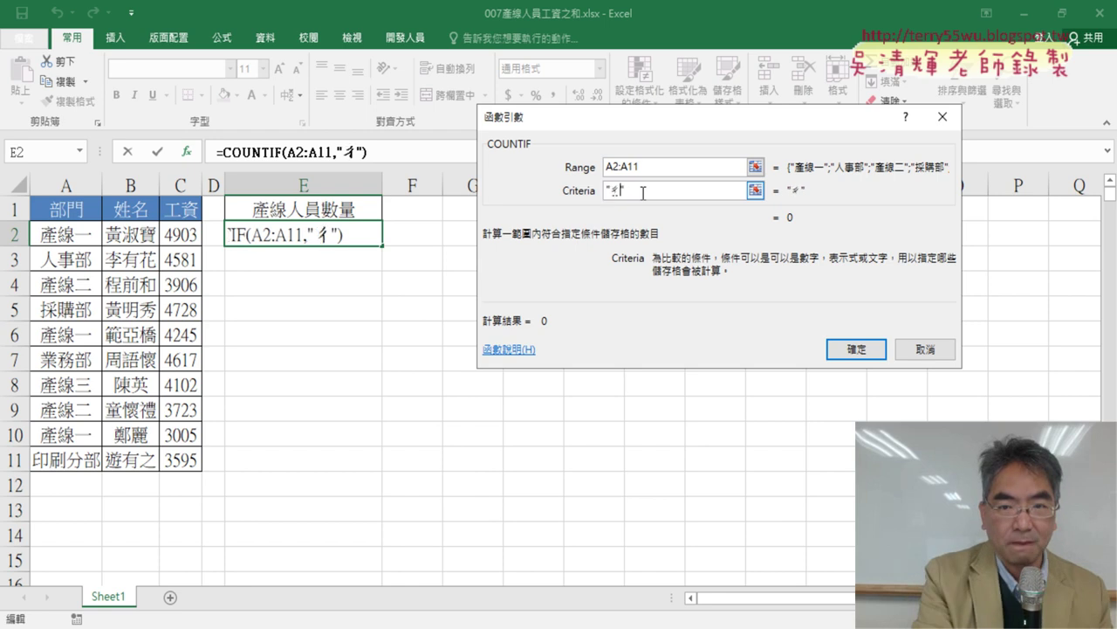
text(產ㄒ一)
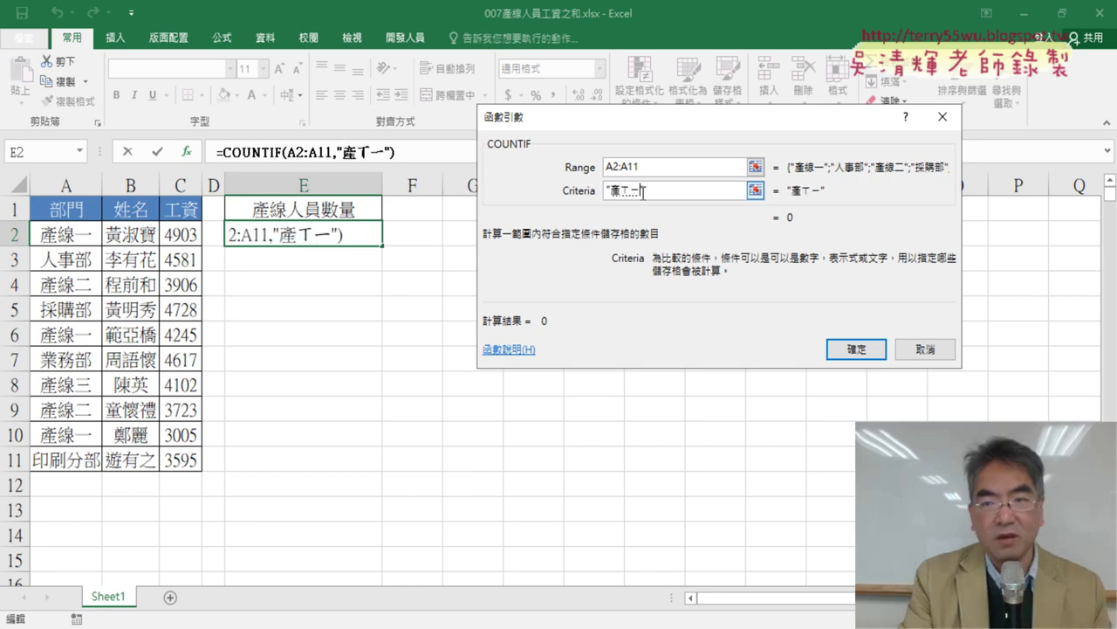
text(ㄢ4)
key(Return)
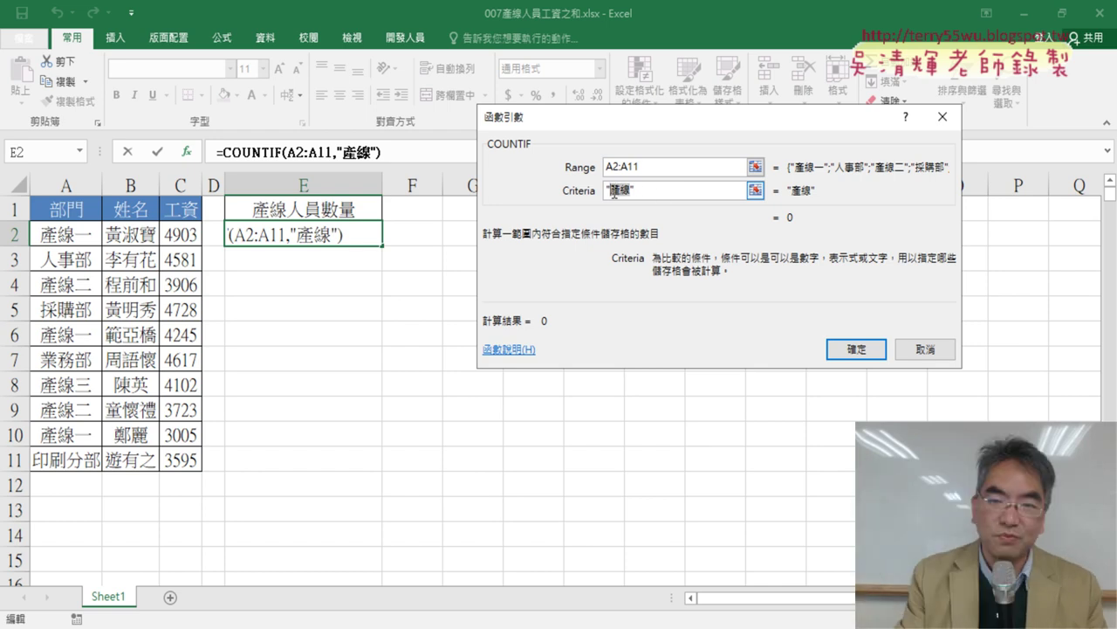
click(615, 193)
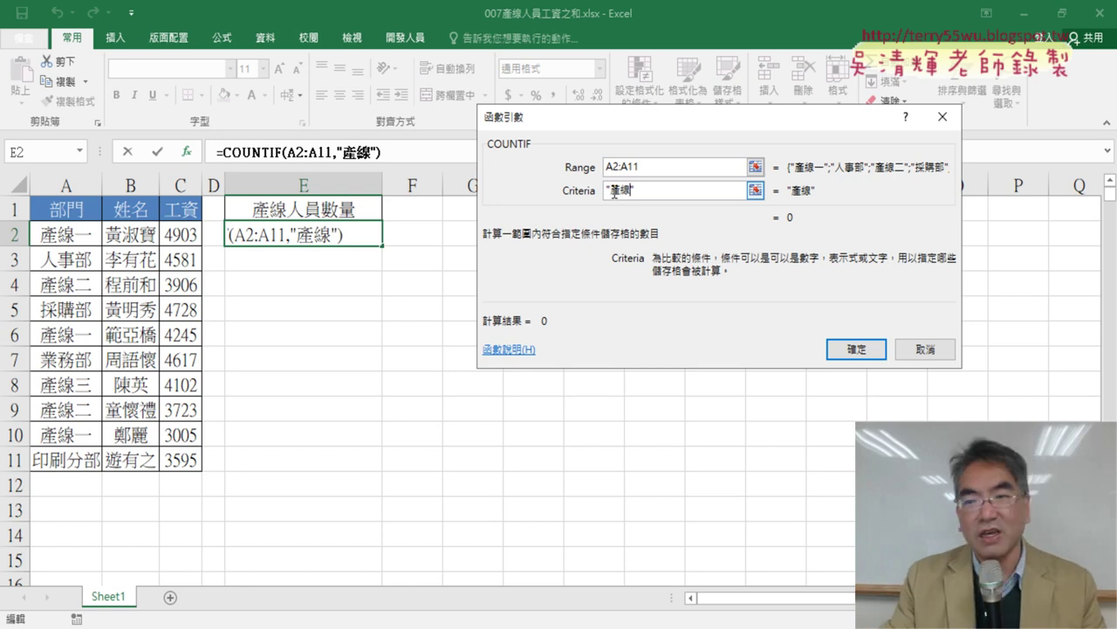
text(一)
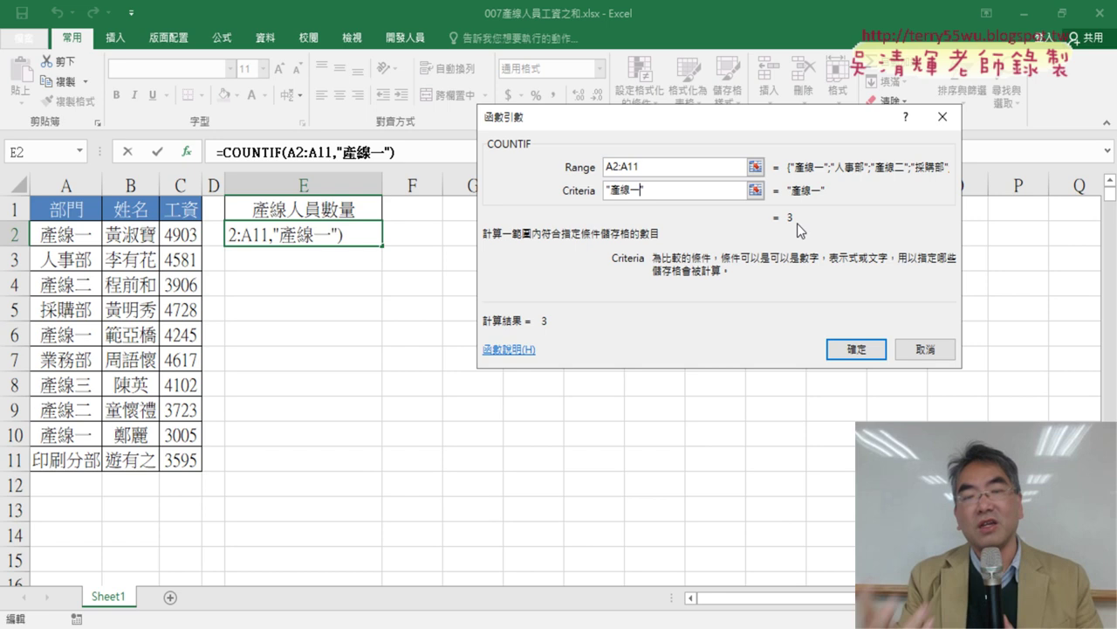
key(BackSpace)
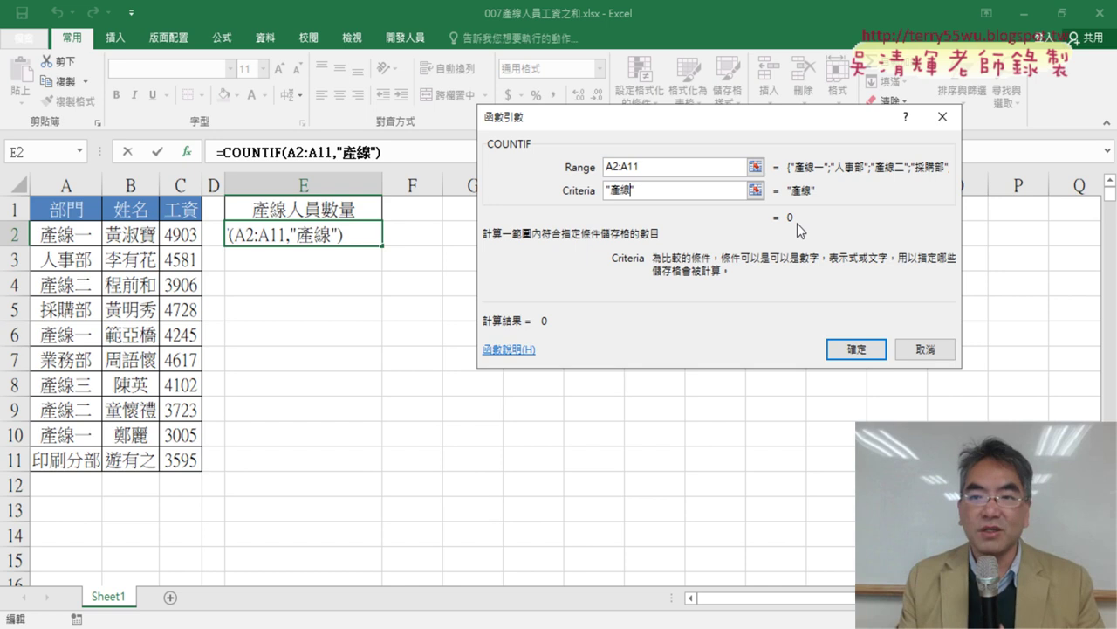
Try the criterion 產線* (result 6), then replace the asterisk to make 產線?
text(*)
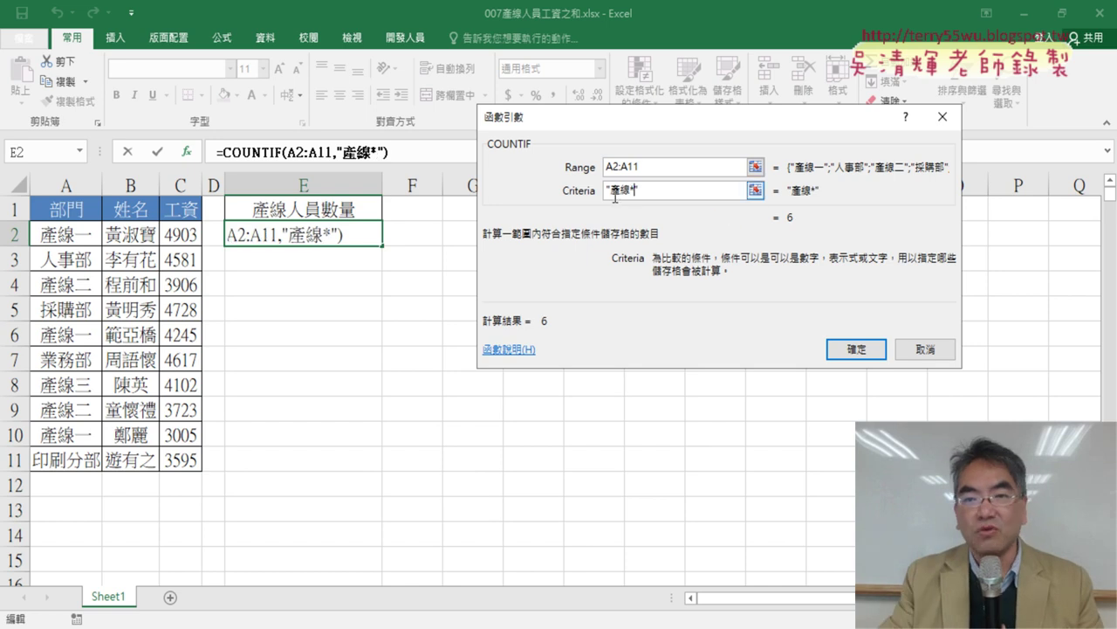
drag(625, 188, 637, 190)
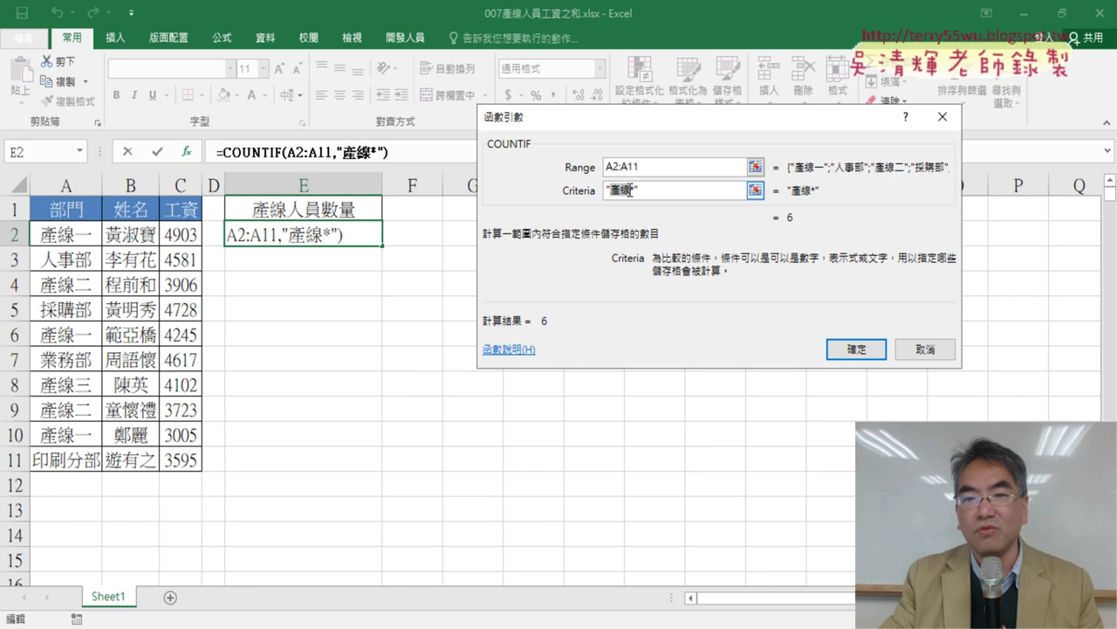
click(636, 189)
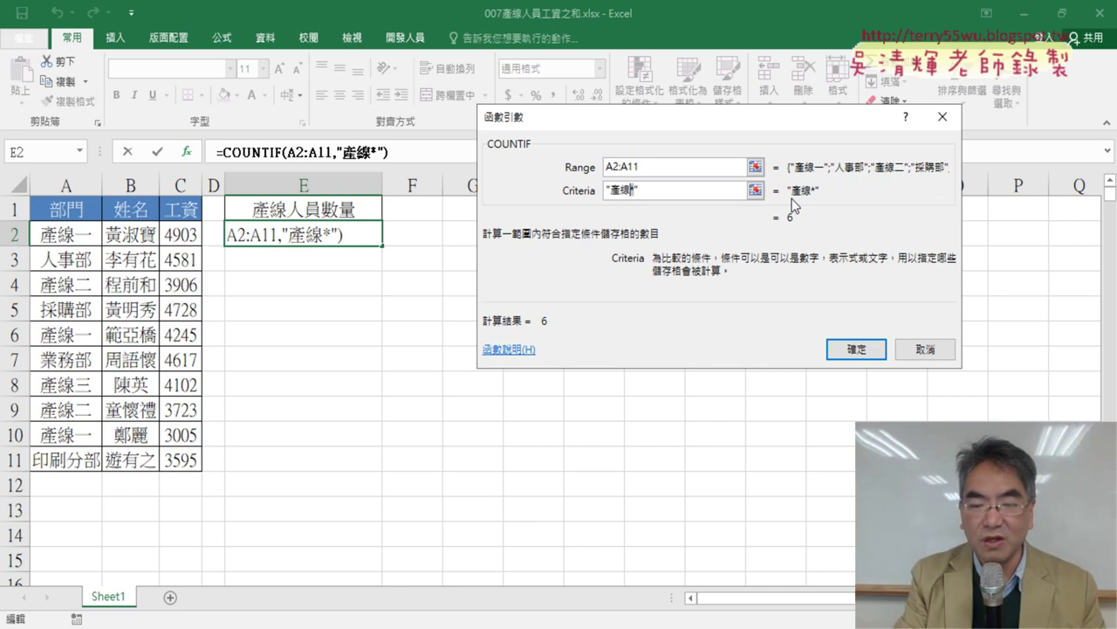
key(Delete)
text(?)
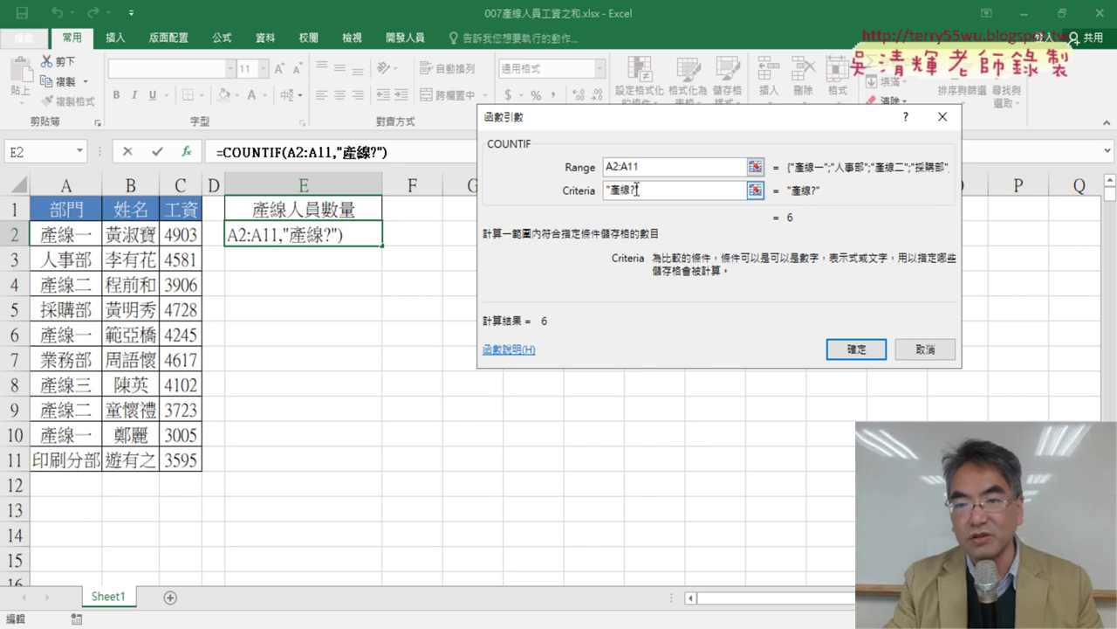
Compare the wildcard criteria 產線*, 產線? and 產線?? in the COUNTIF.
key(BackSpace)
text(*)
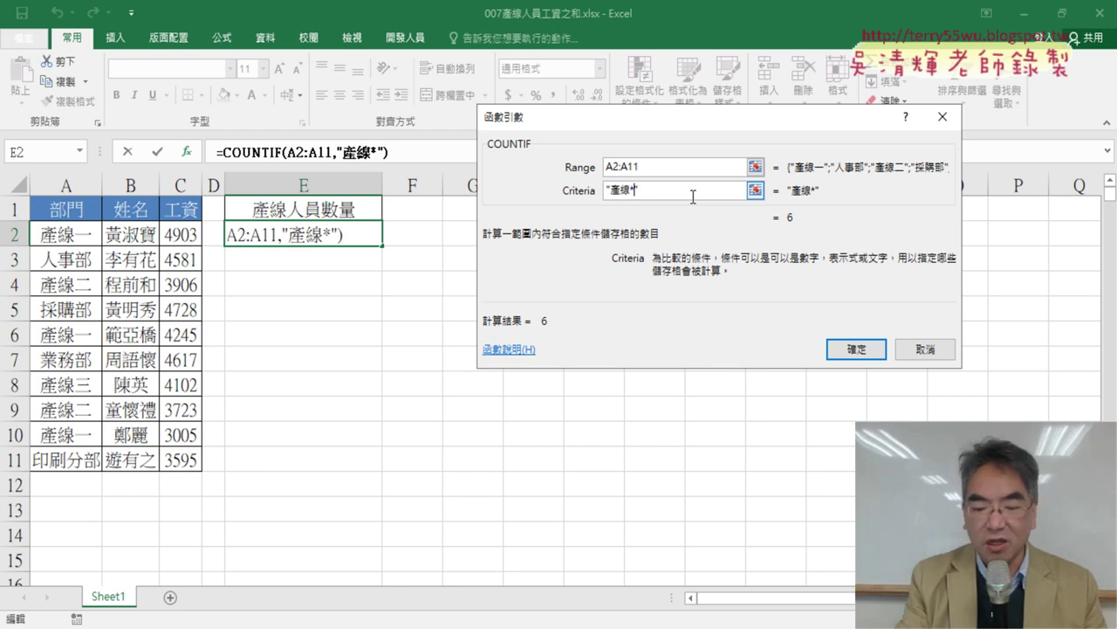
key(BackSpace)
text(?)
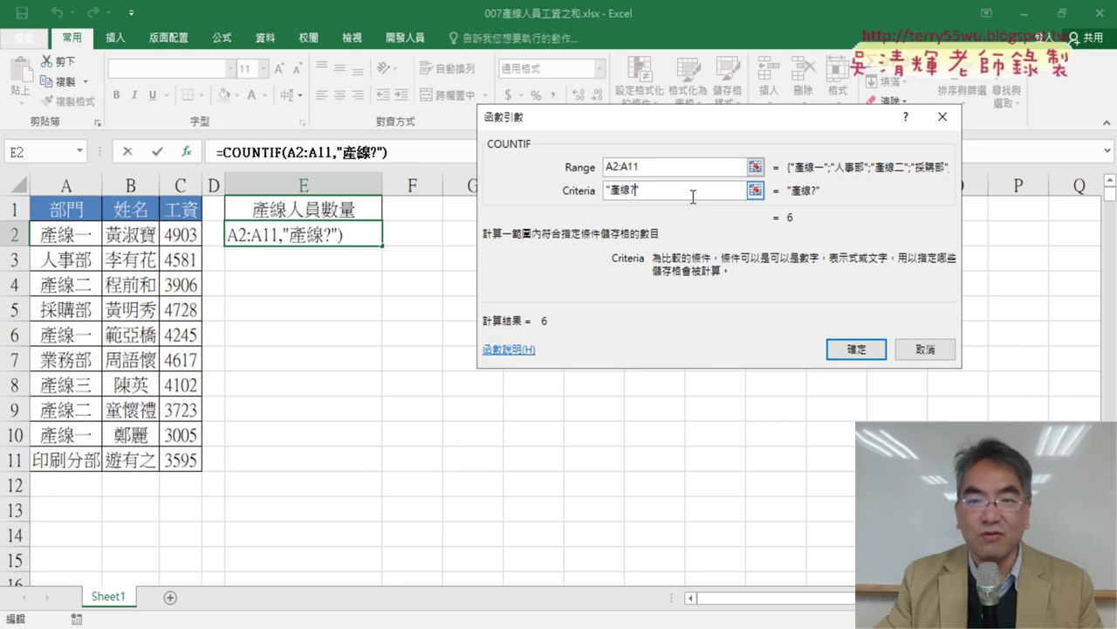
text(?)
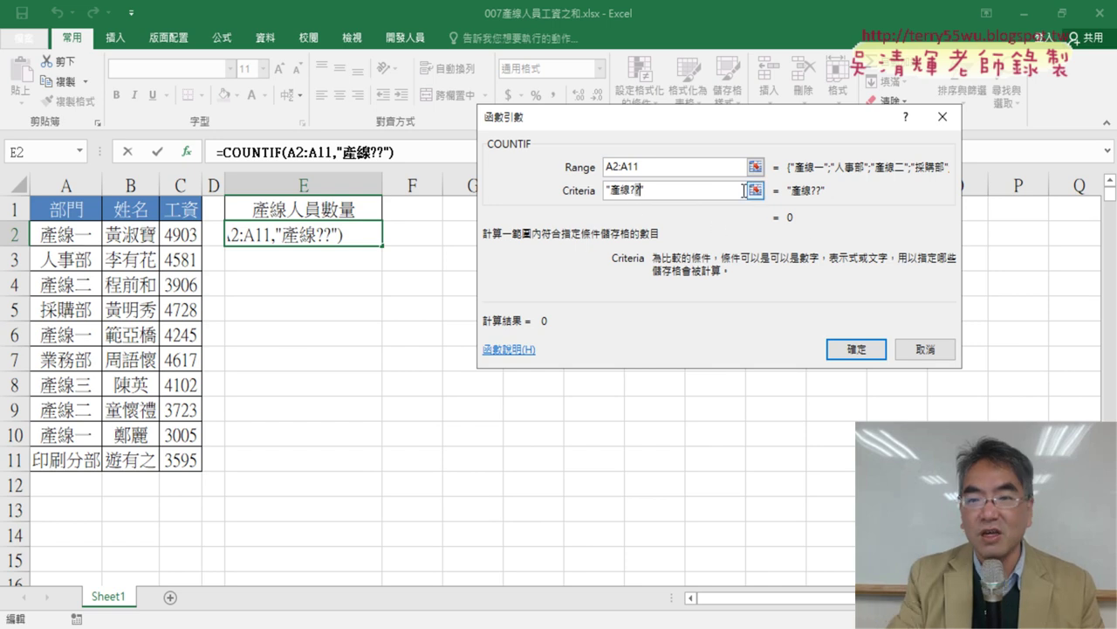
key(BackSpace)
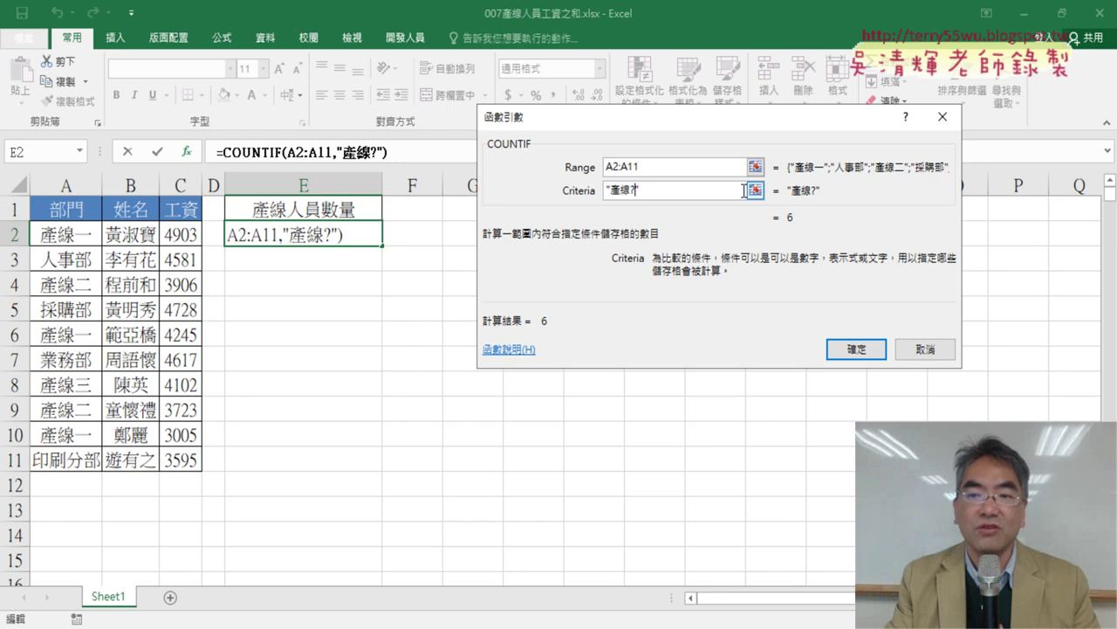
Settle on 產線* to confirm E2's count of 6, widen column C, and stop the class broadcast.
key(Left)
key(BackSpace)
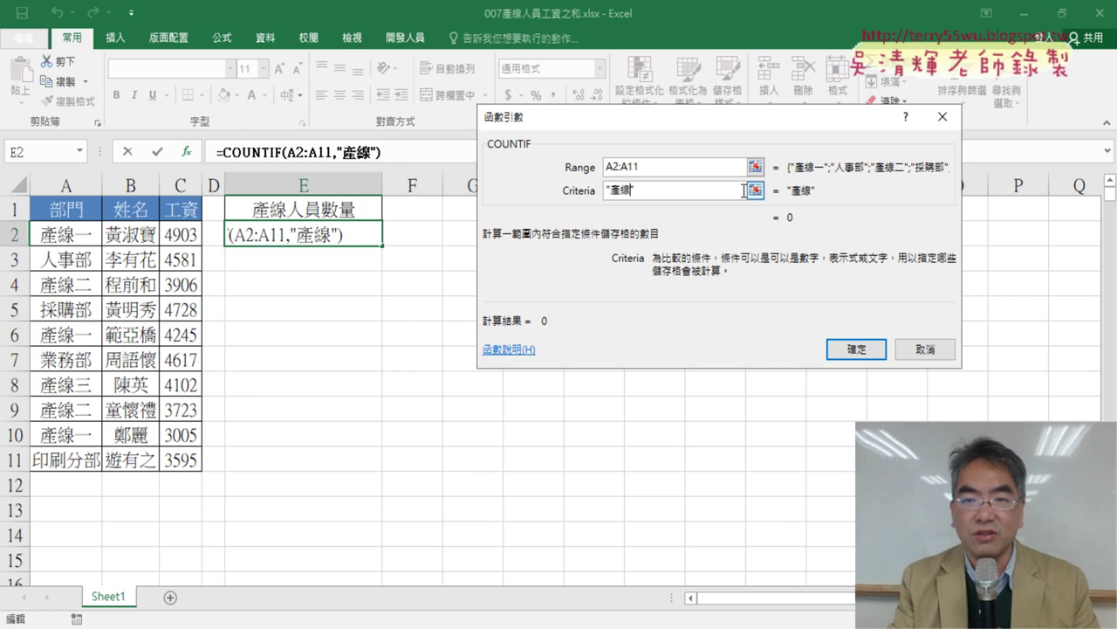
text(*)
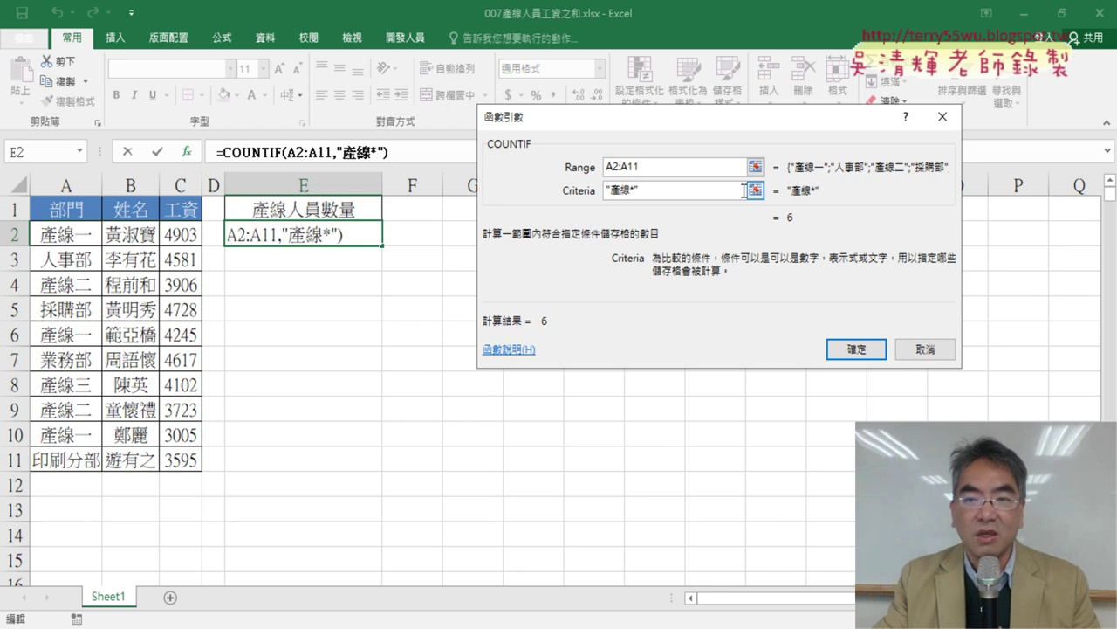
click(869, 354)
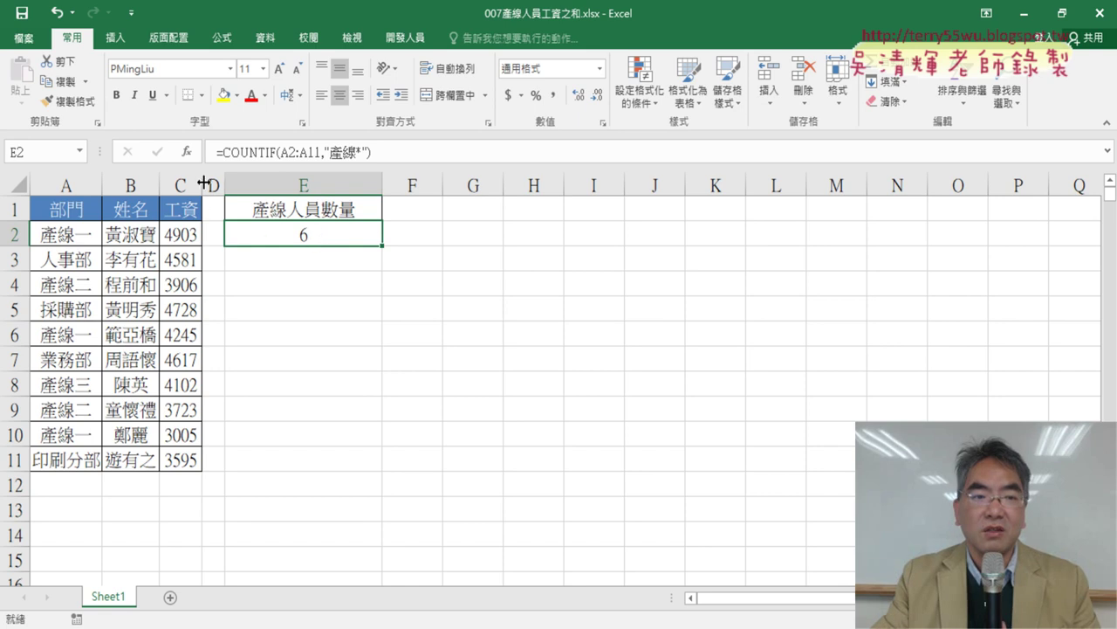
drag(201, 185, 216, 185)
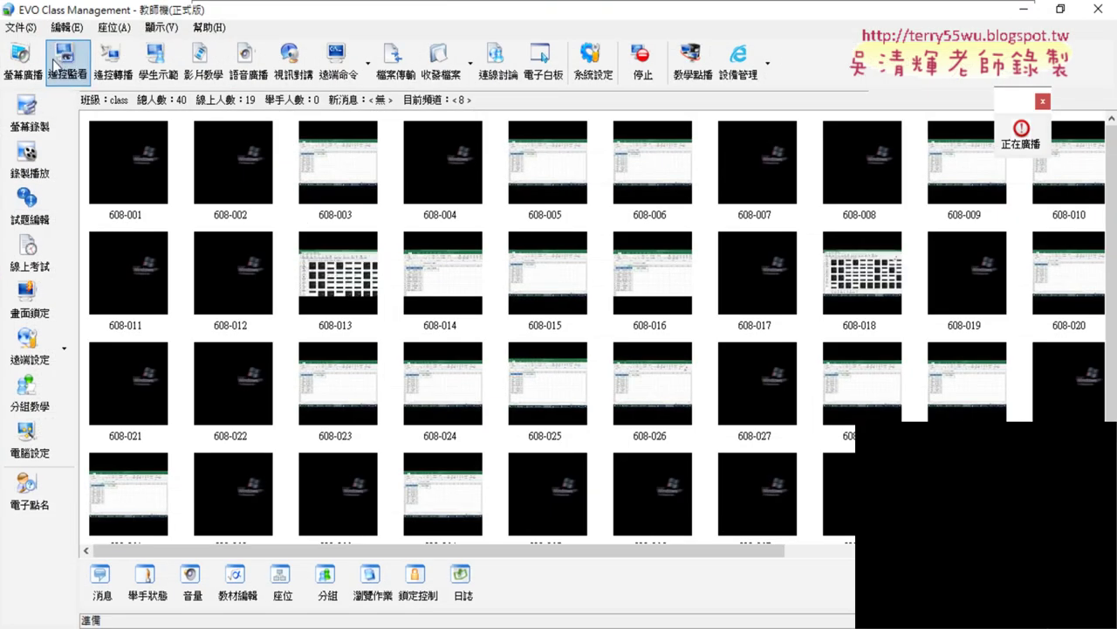
click(644, 61)
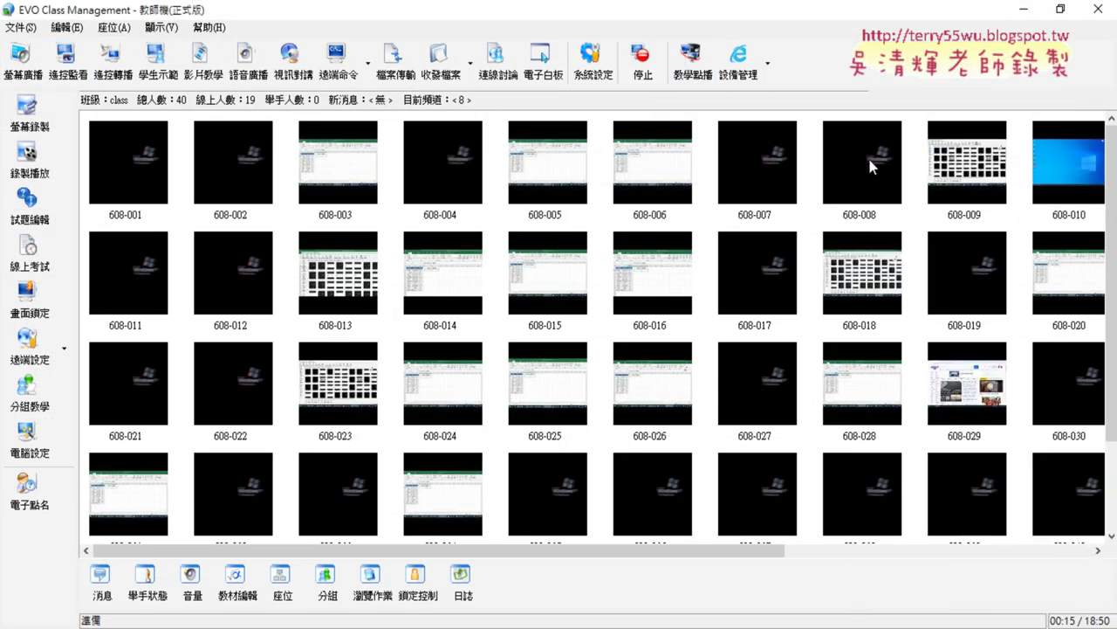